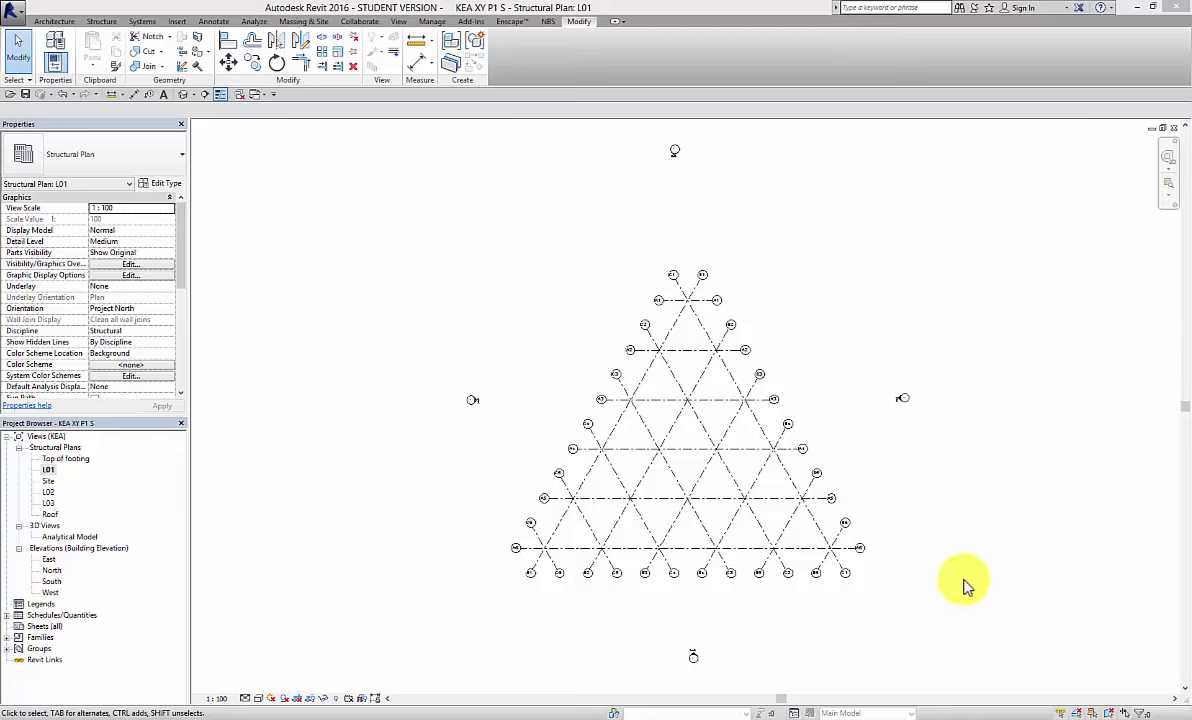
Delete the North elevation marker above the triangular grid in plan L01, together with its elevation view.
left_click(519, 361)
scroll(482, 392, "down", 2)
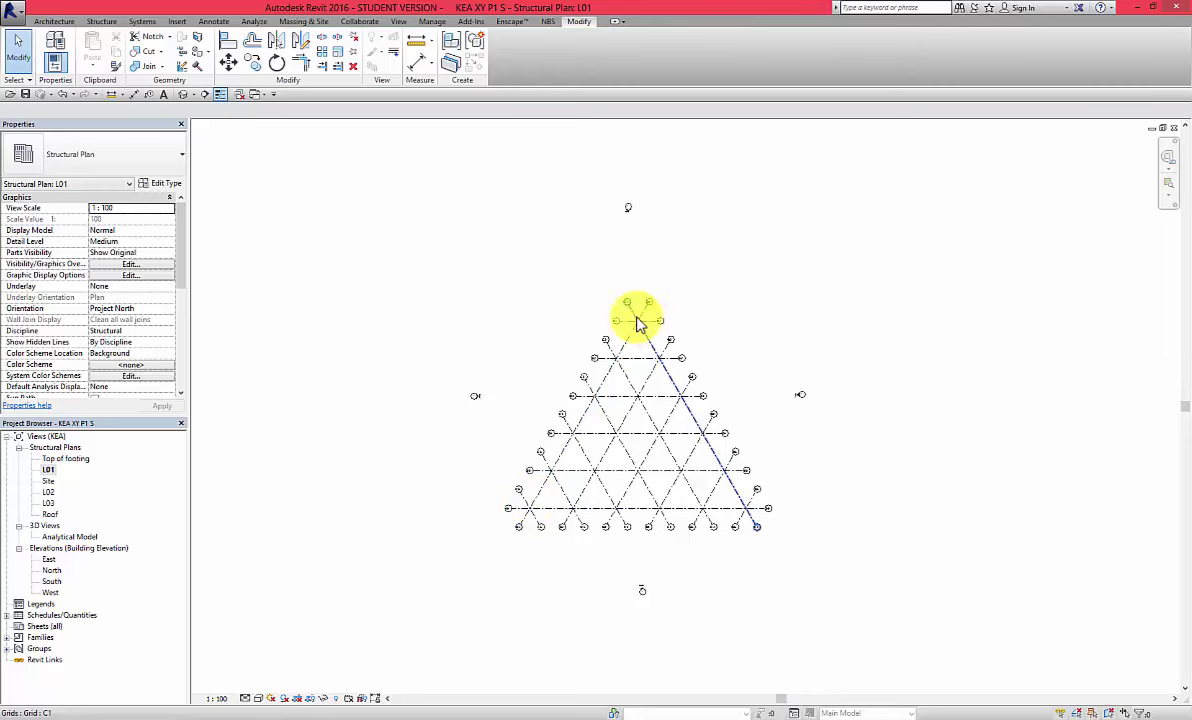
left_click(552, 300)
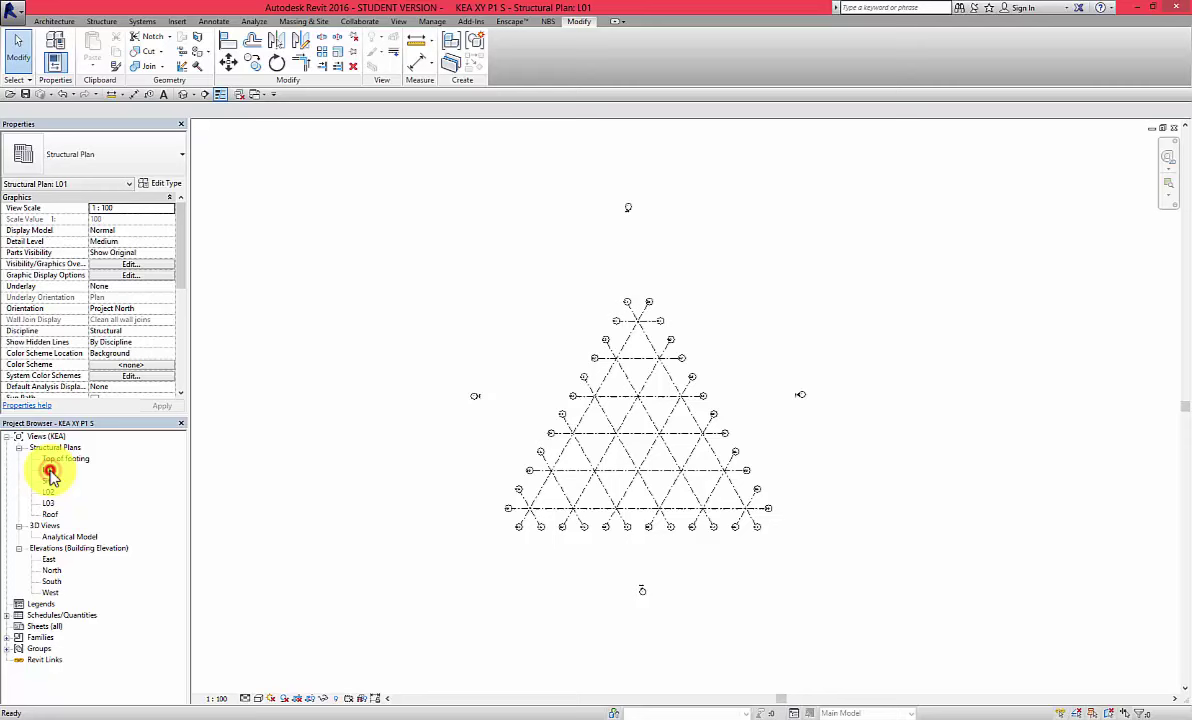
left_click_drag(592, 170, 660, 238)
scroll(625, 215, "up", 6)
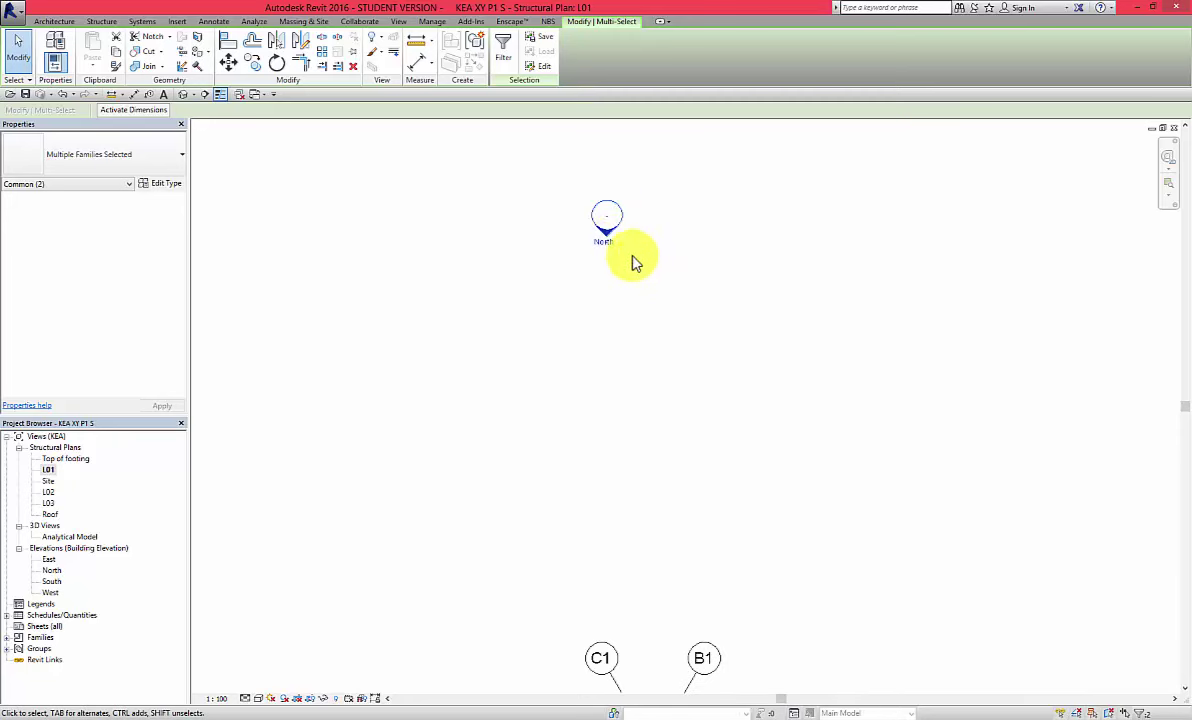
scroll(636, 348, "down", 4)
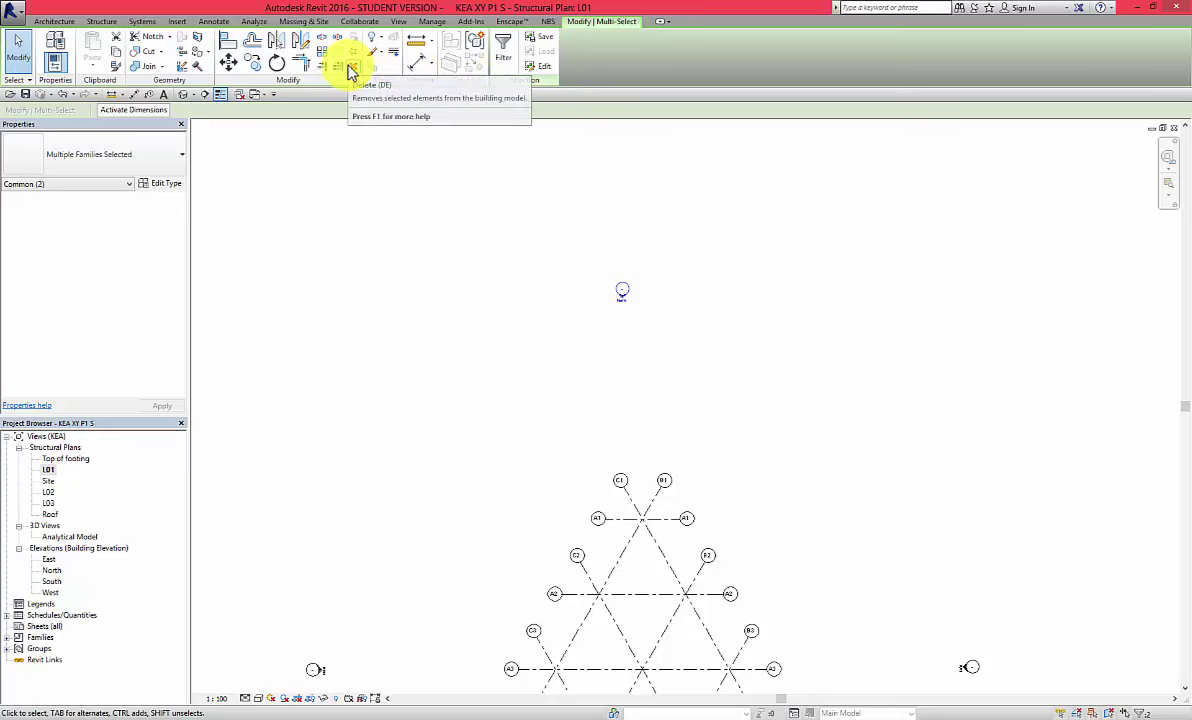
key("Delete")
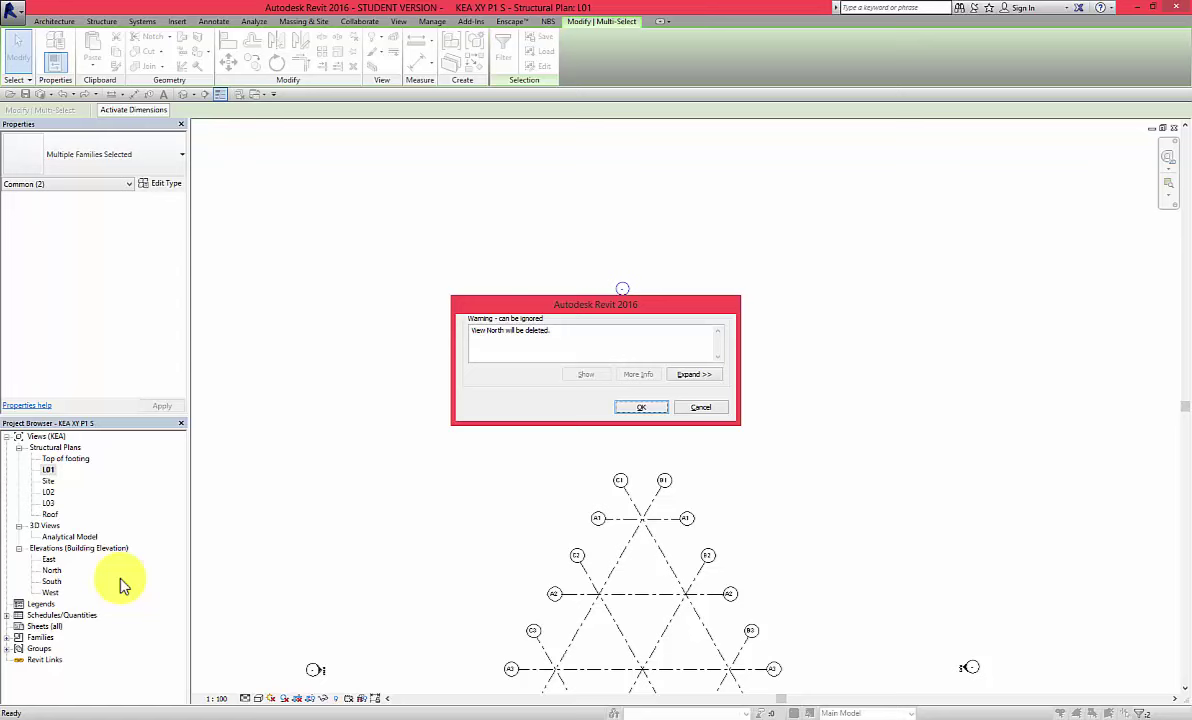
left_click(641, 408)
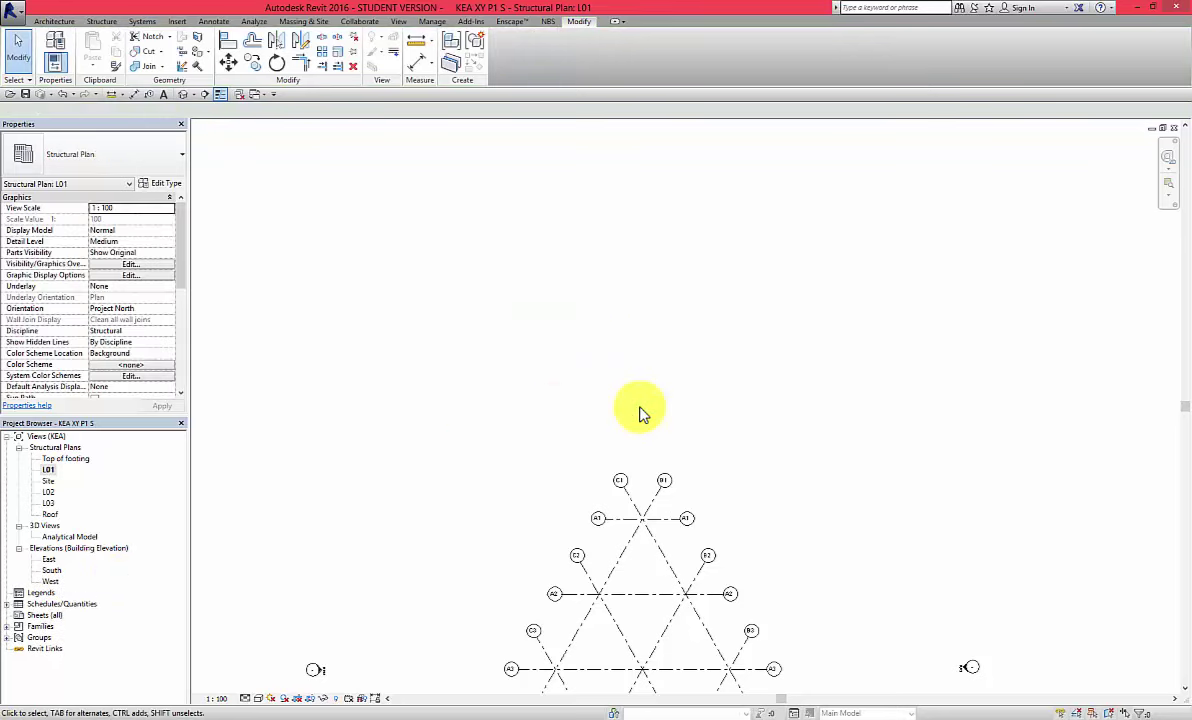
Rename the West elevation view as Elevation A.
scroll(559, 558, "down", 2)
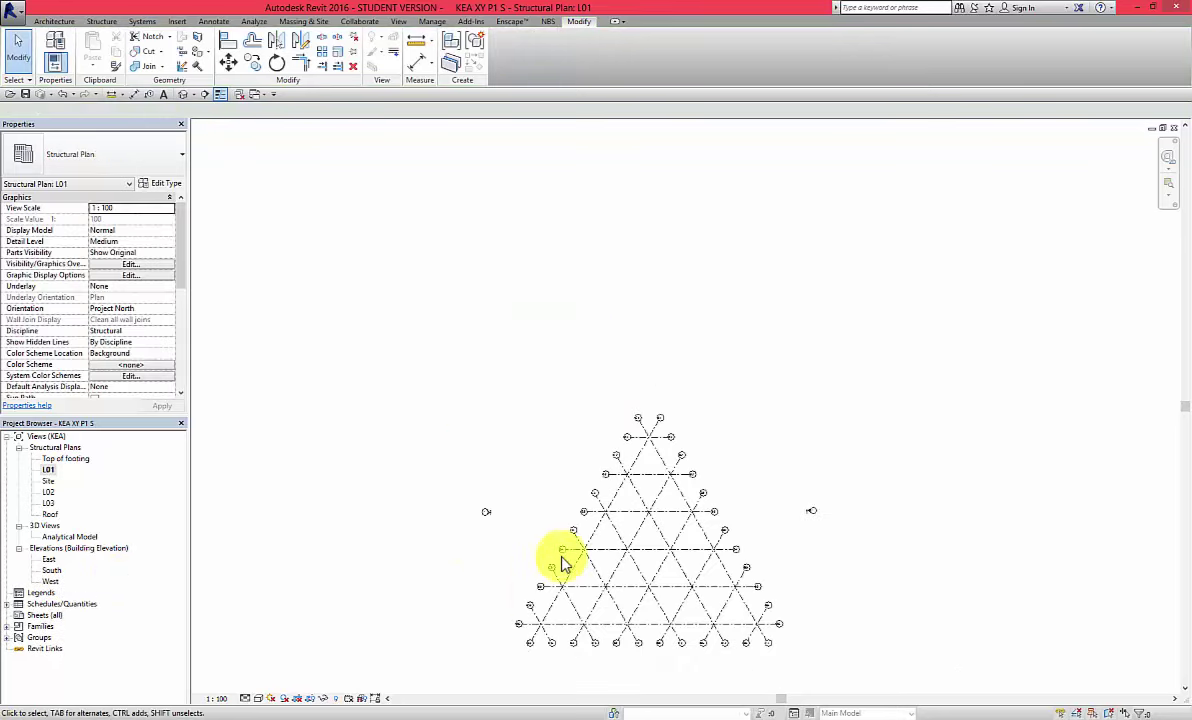
scroll(482, 568, "up", 2)
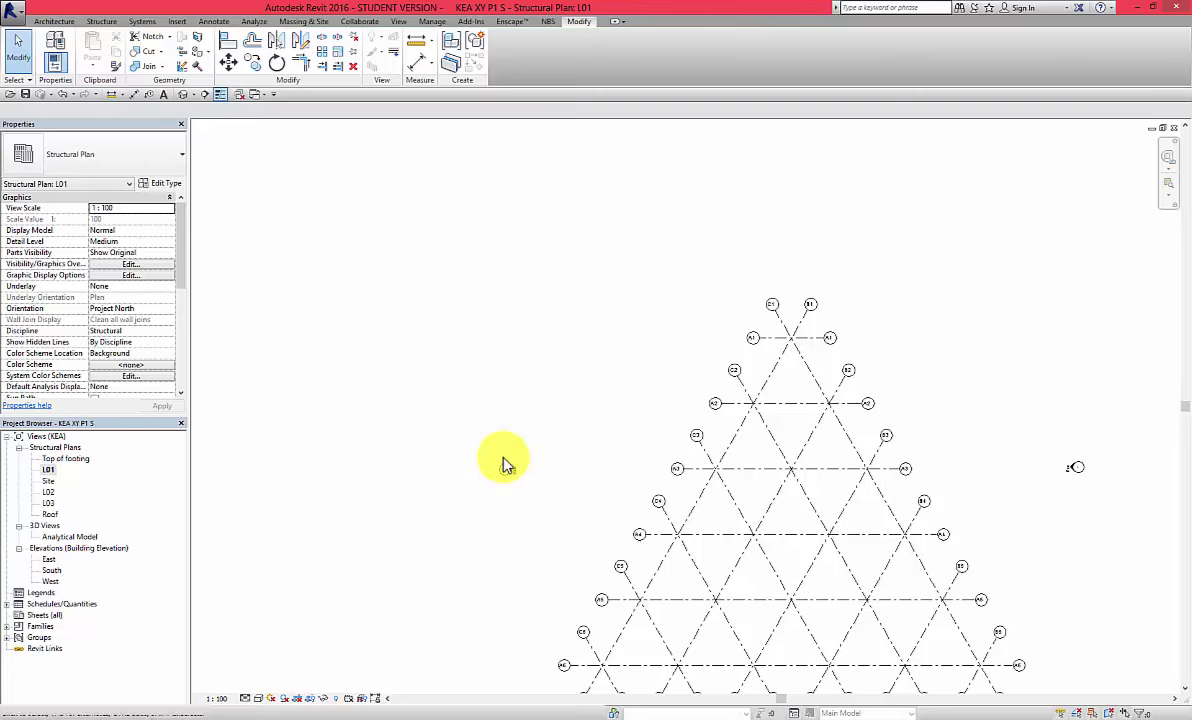
scroll(510, 472, "down", 3)
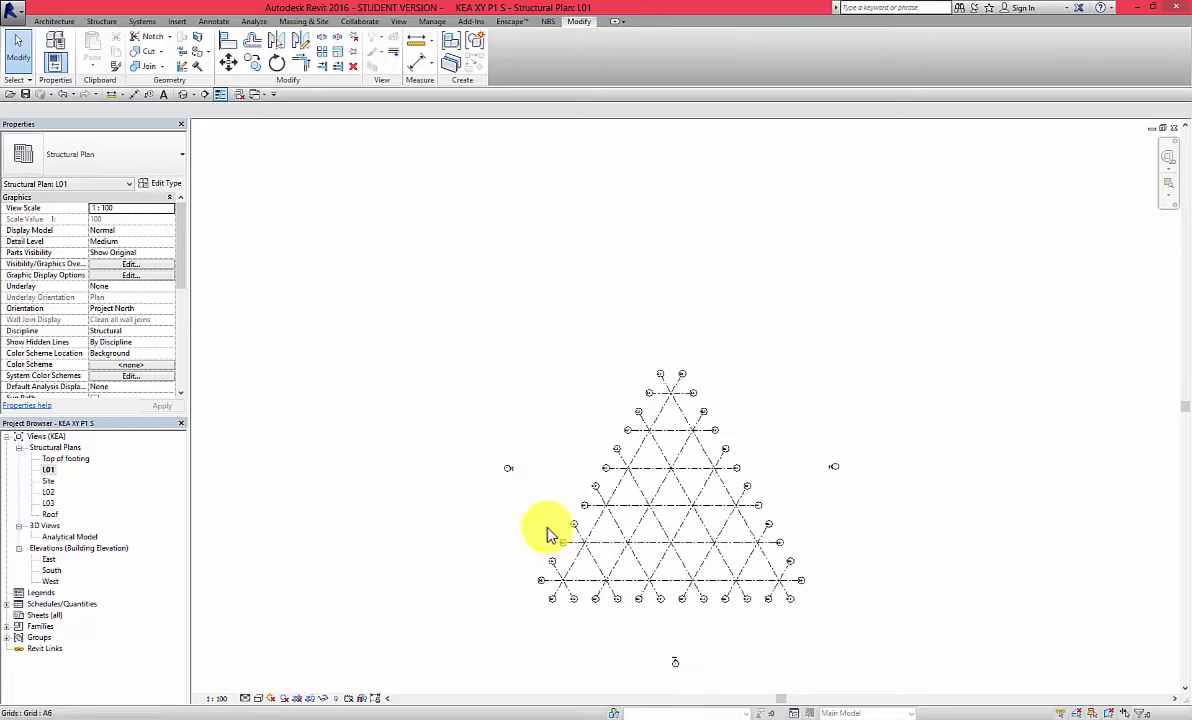
scroll(515, 484, "up", 4)
scroll(513, 481, "up", 4)
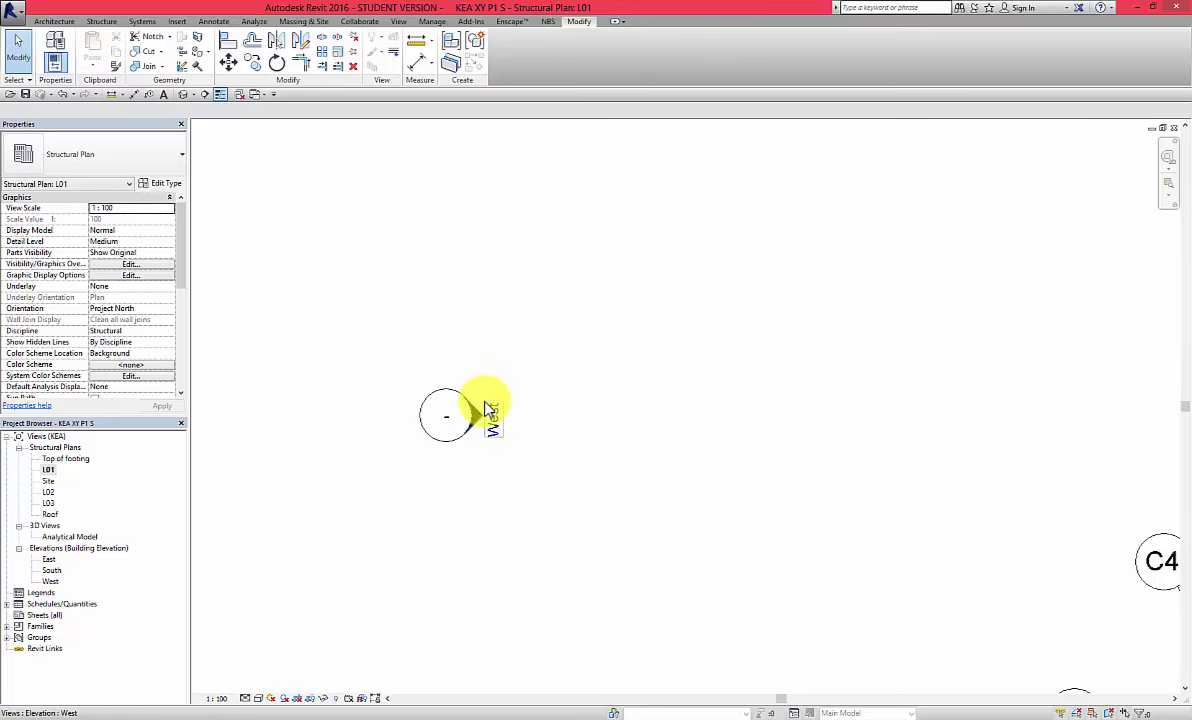
scroll(488, 418, "down", 4)
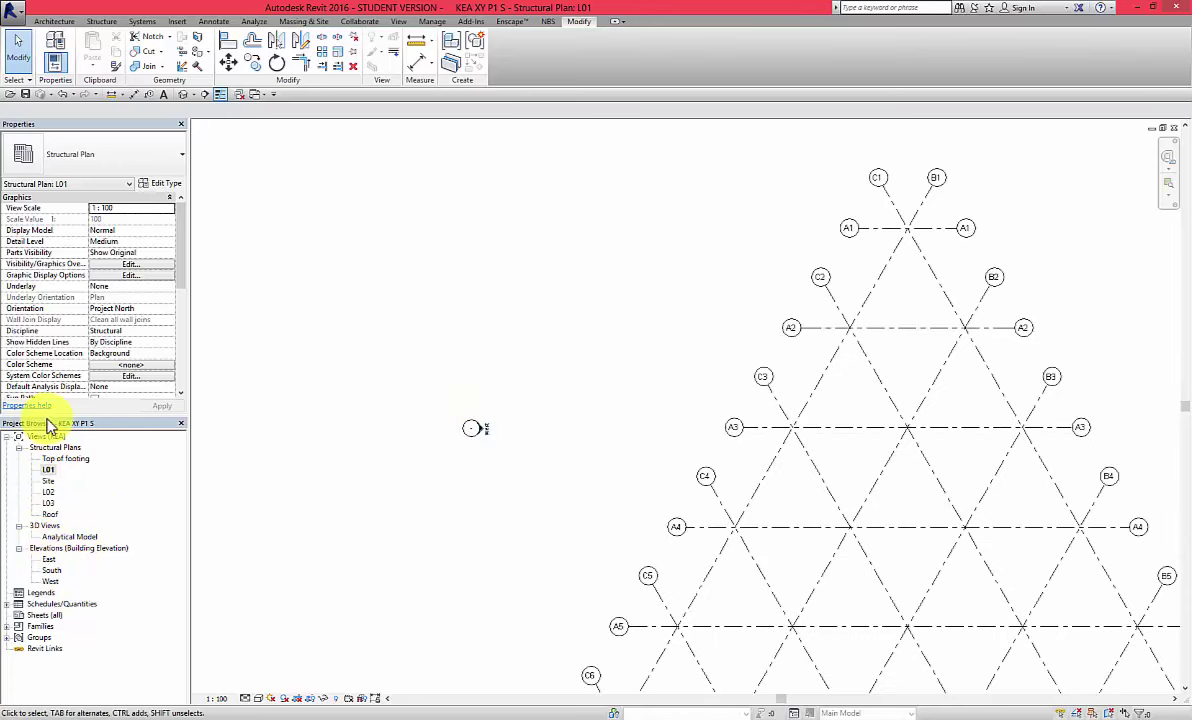
left_click(51, 581)
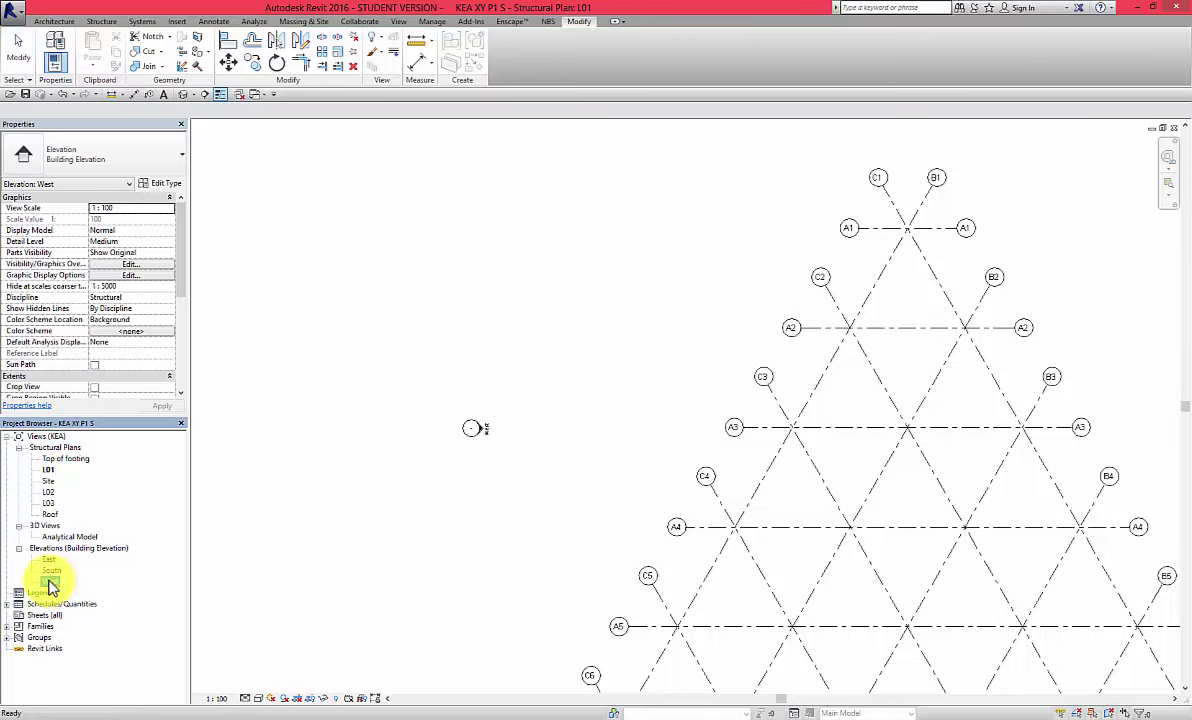
right_click(52, 582)
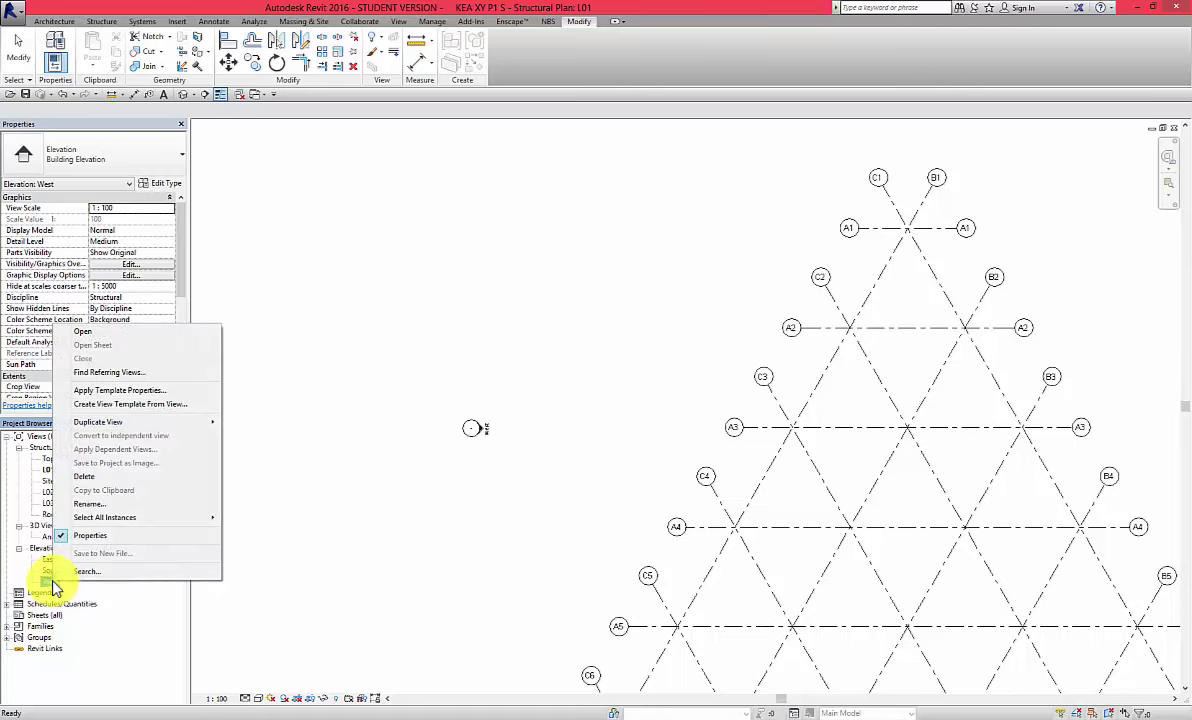
left_click(102, 504)
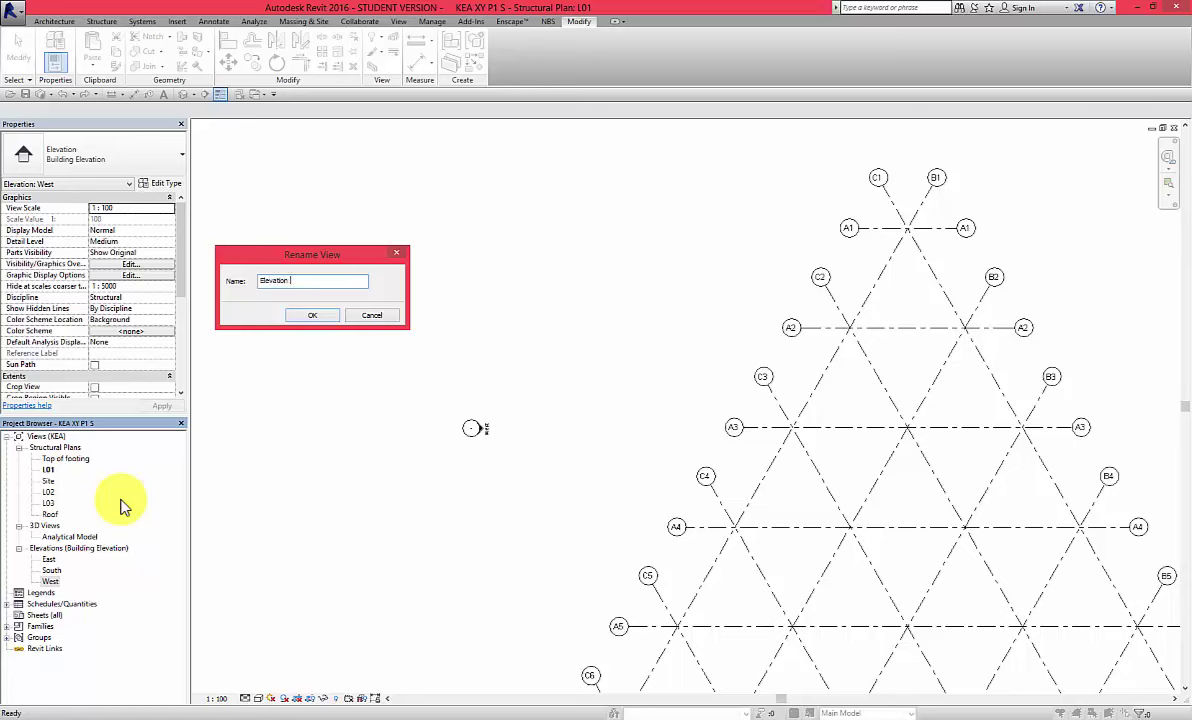
left_click(305, 316)
left_click(311, 358)
Rename the East elevation view as Elevation B.
scroll(317, 360, "down", 2)
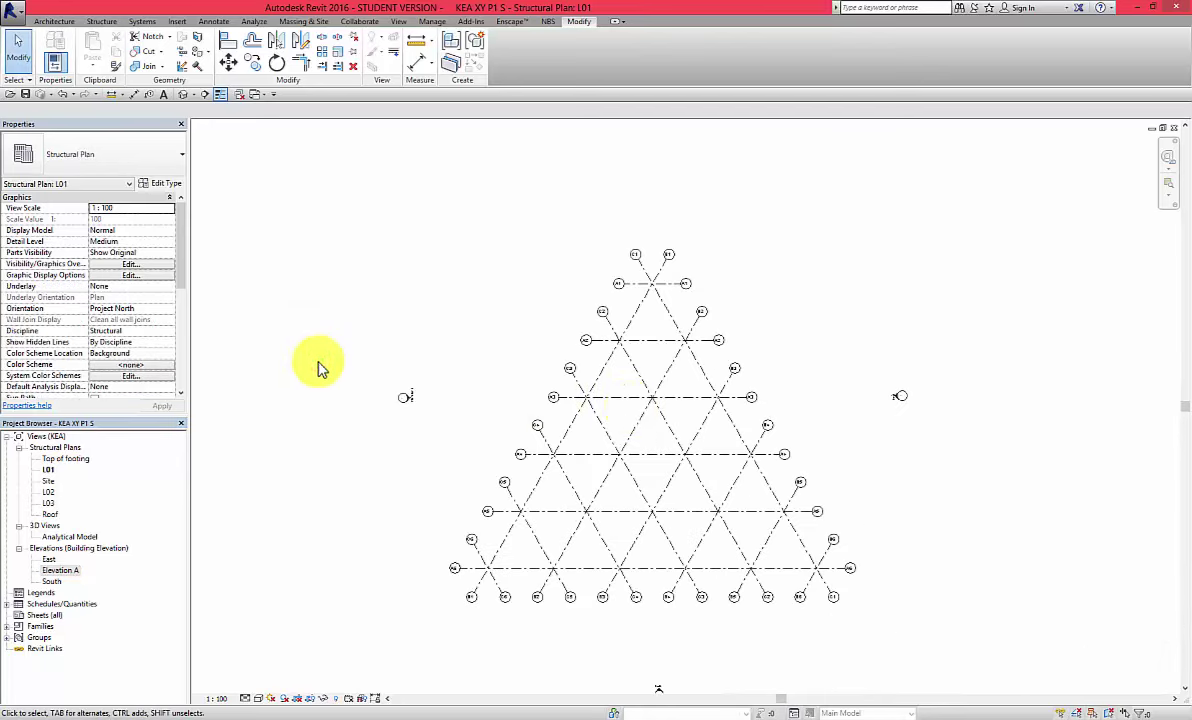
scroll(900, 400, "up", 8)
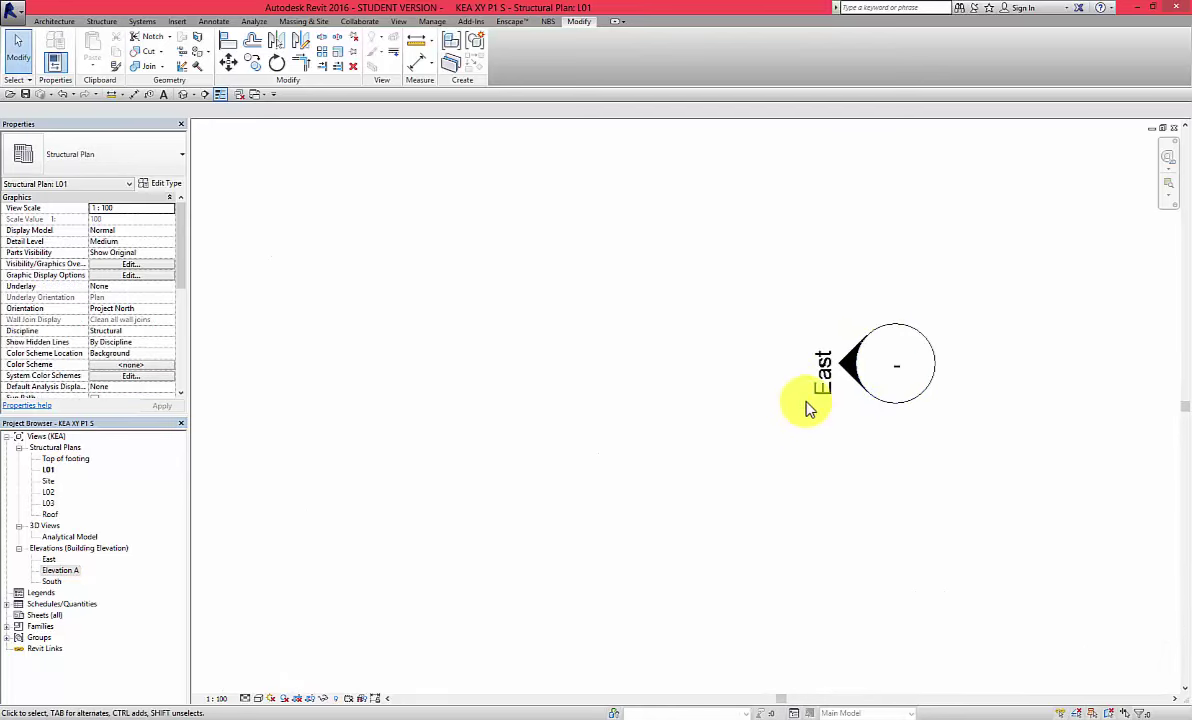
left_click(48, 560)
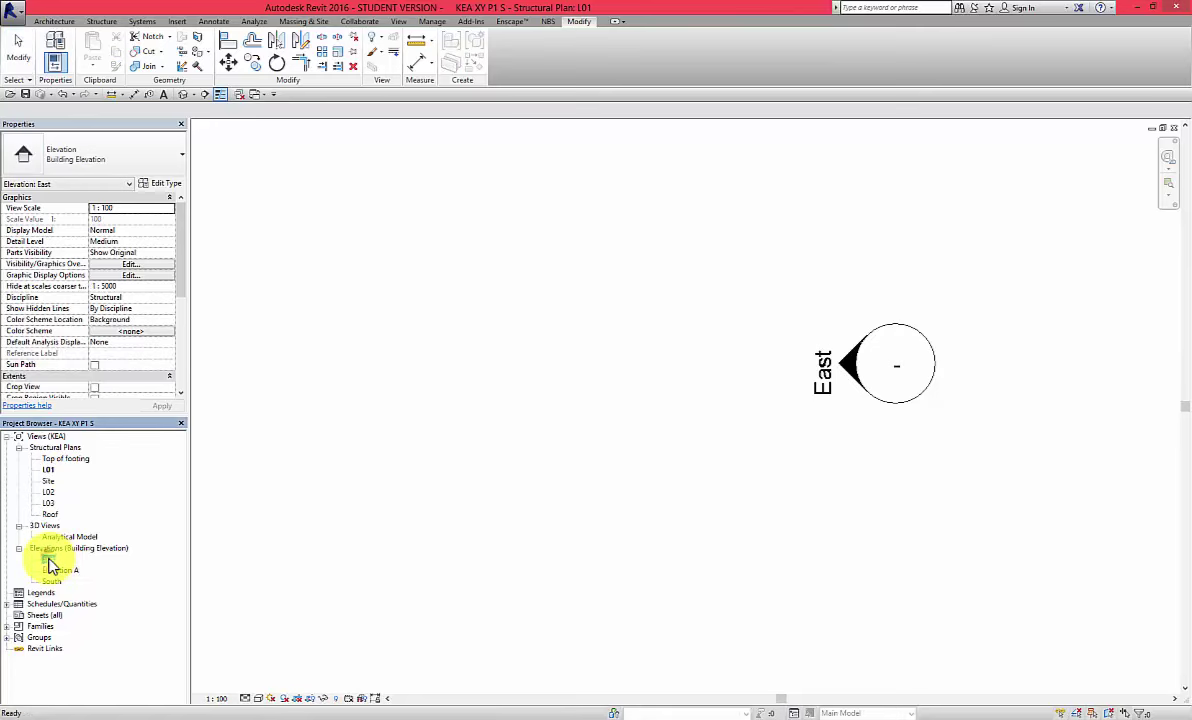
right_click(50, 562)
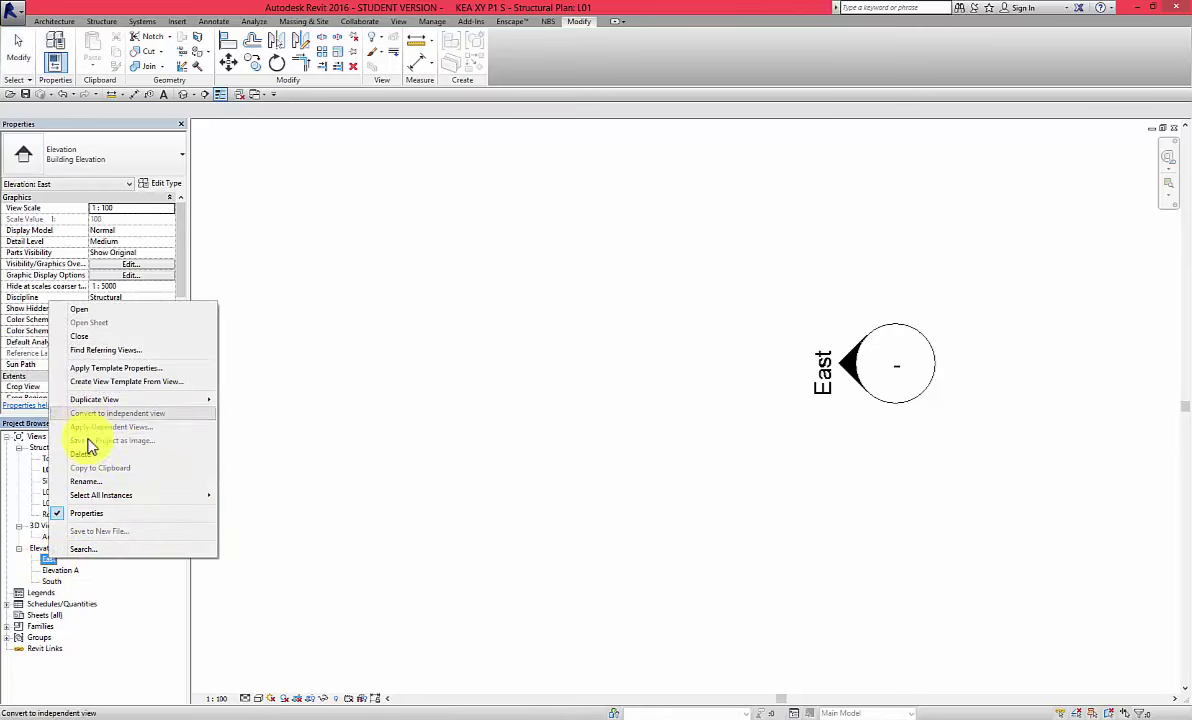
left_click(88, 481)
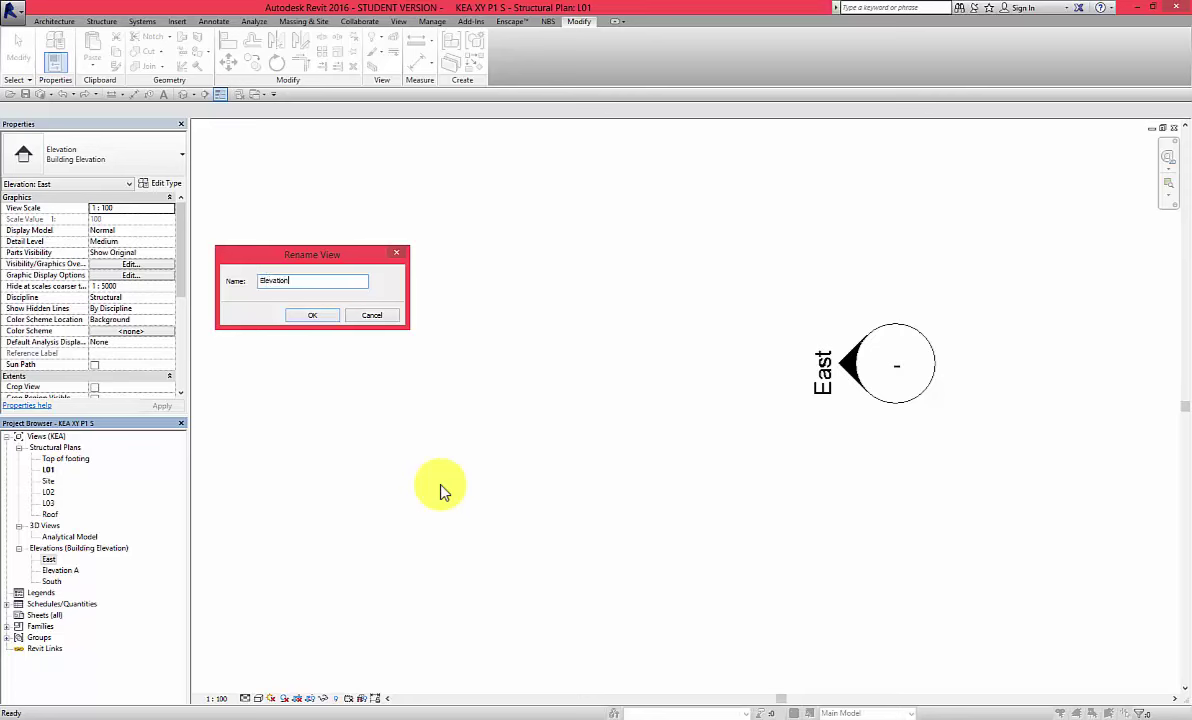
type("Elevation B")
left_click(320, 318)
left_click(713, 415)
Rename the South elevation view as Elevation C.
scroll(840, 481, "down", 5)
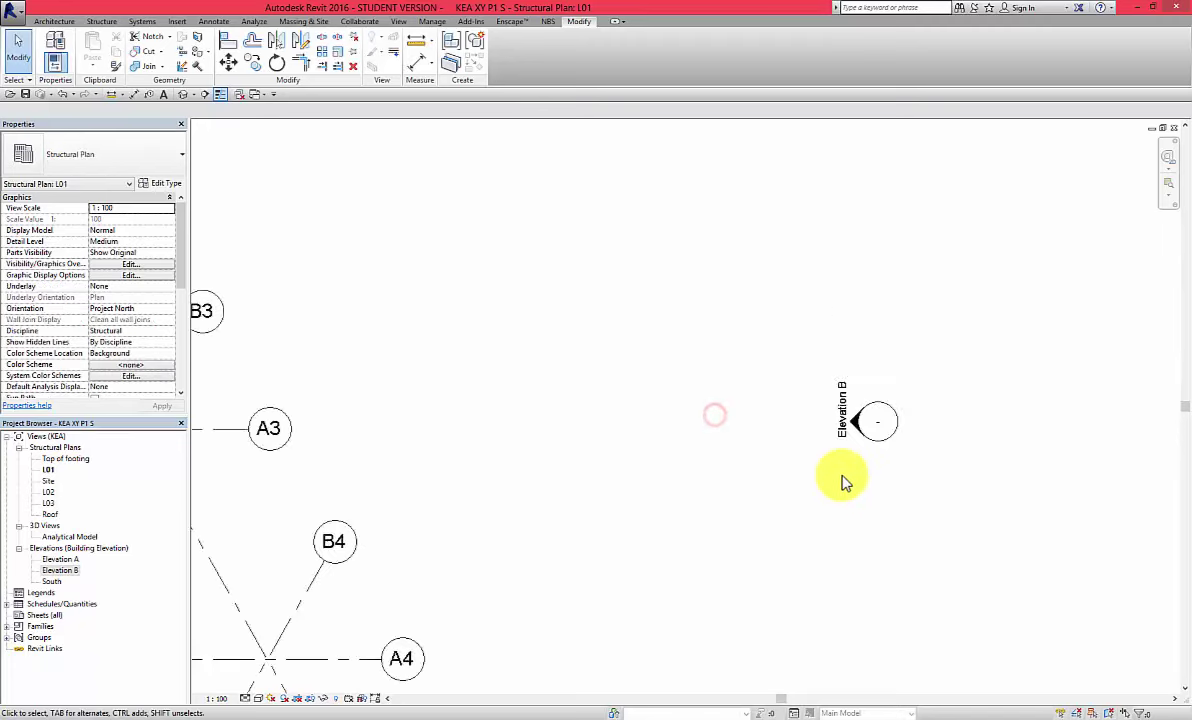
scroll(593, 298, "down", 3)
scroll(550, 647, "up", 5)
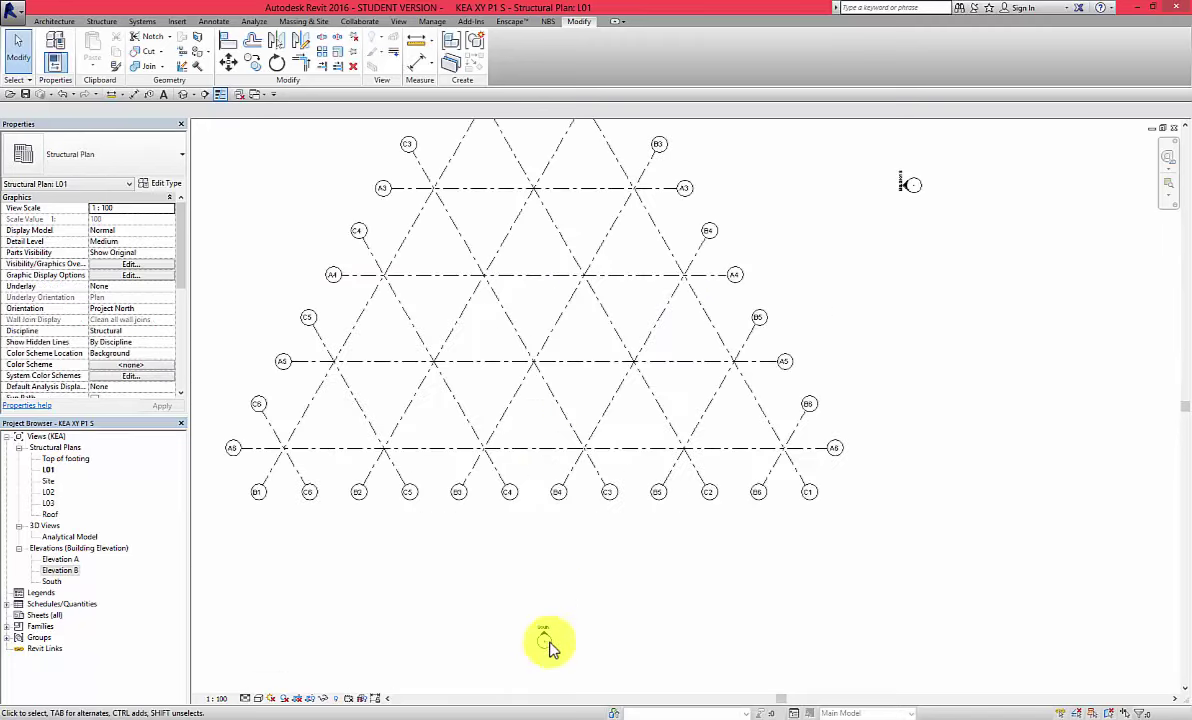
scroll(547, 645, "up", 3)
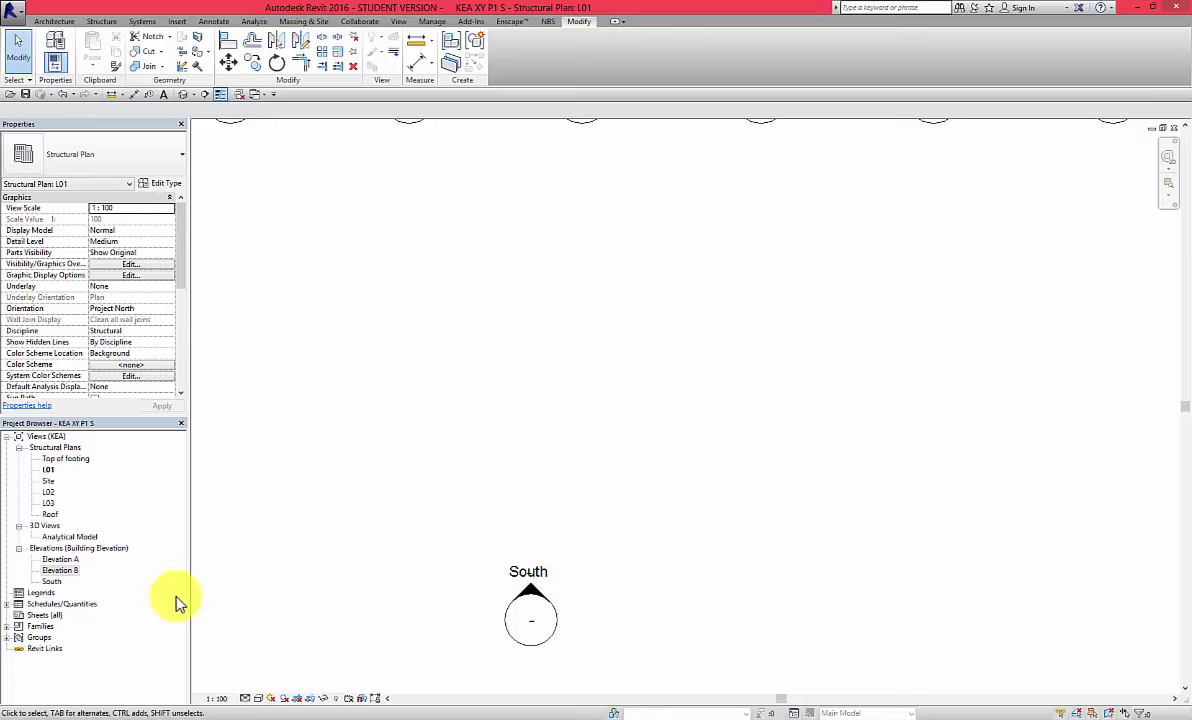
left_click(51, 581)
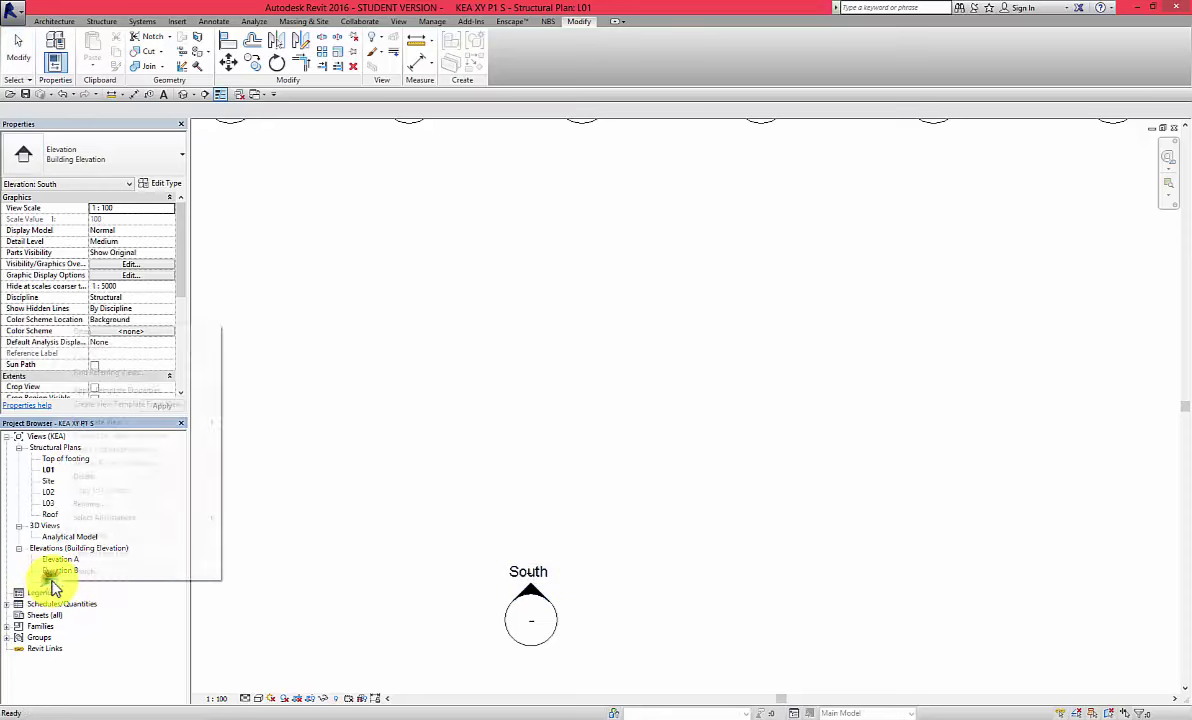
right_click(52, 584)
left_click(101, 506)
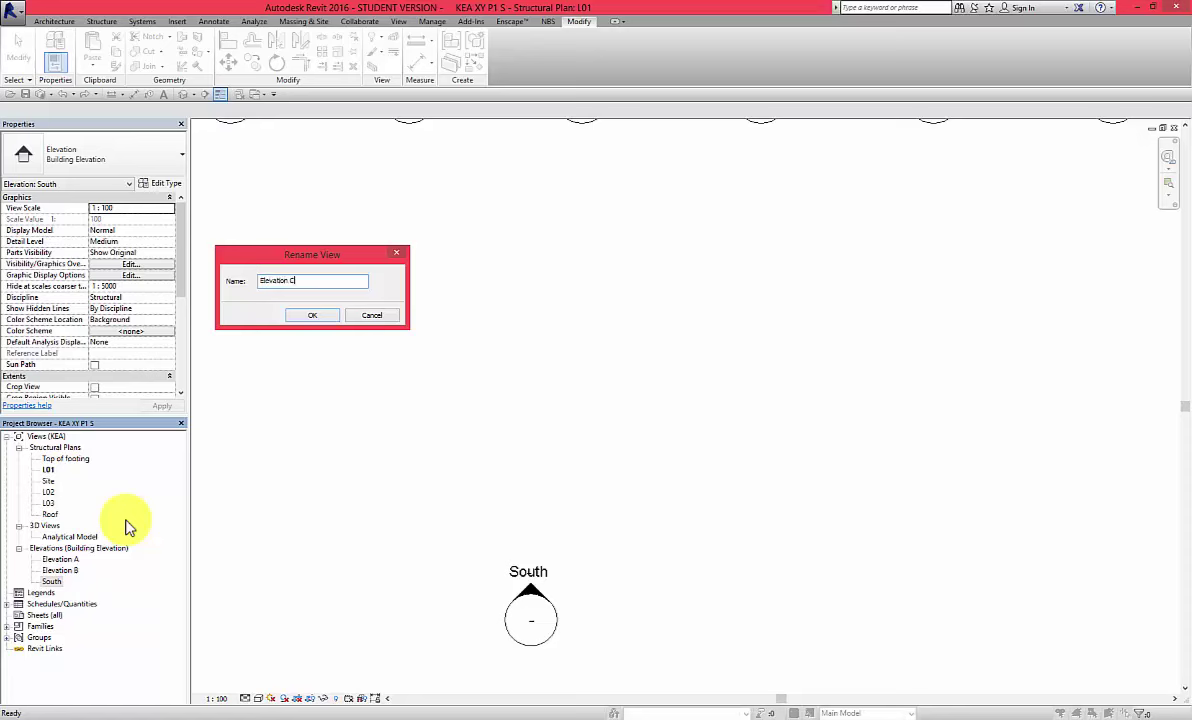
type("Elevation C")
left_click(312, 315)
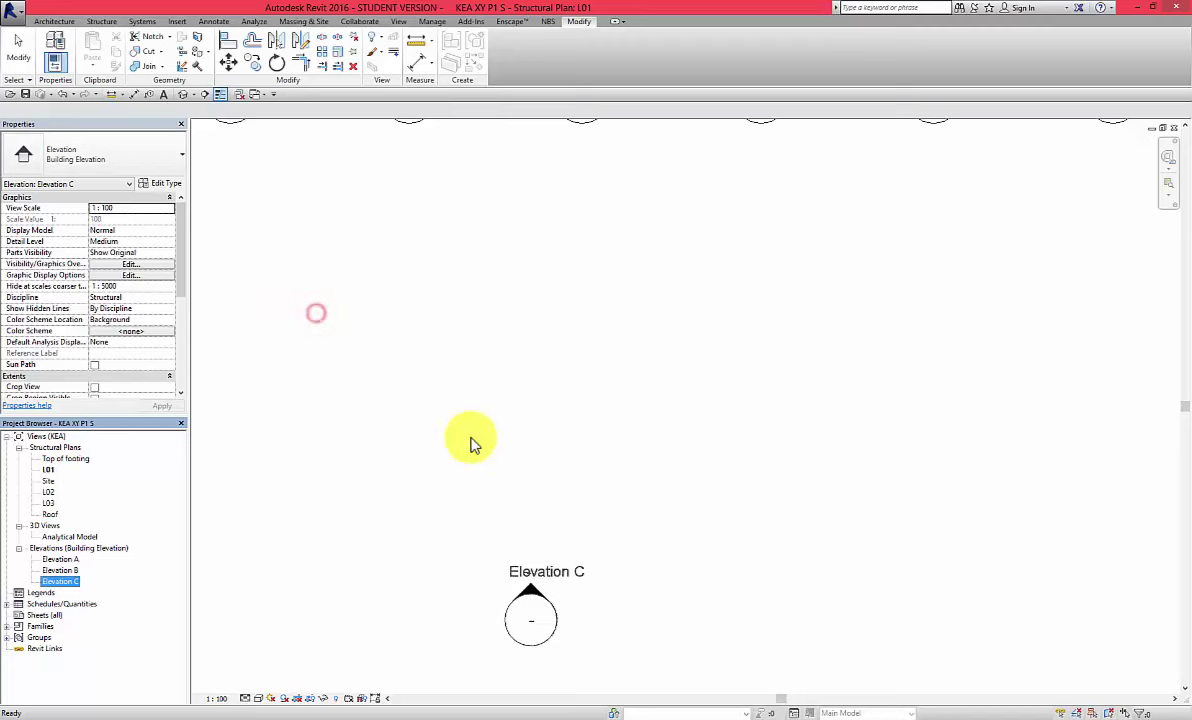
left_click(490, 470)
Select the arrow of the Elevation A marker in plan L01 to examine its view line.
scroll(482, 531, "down", 5)
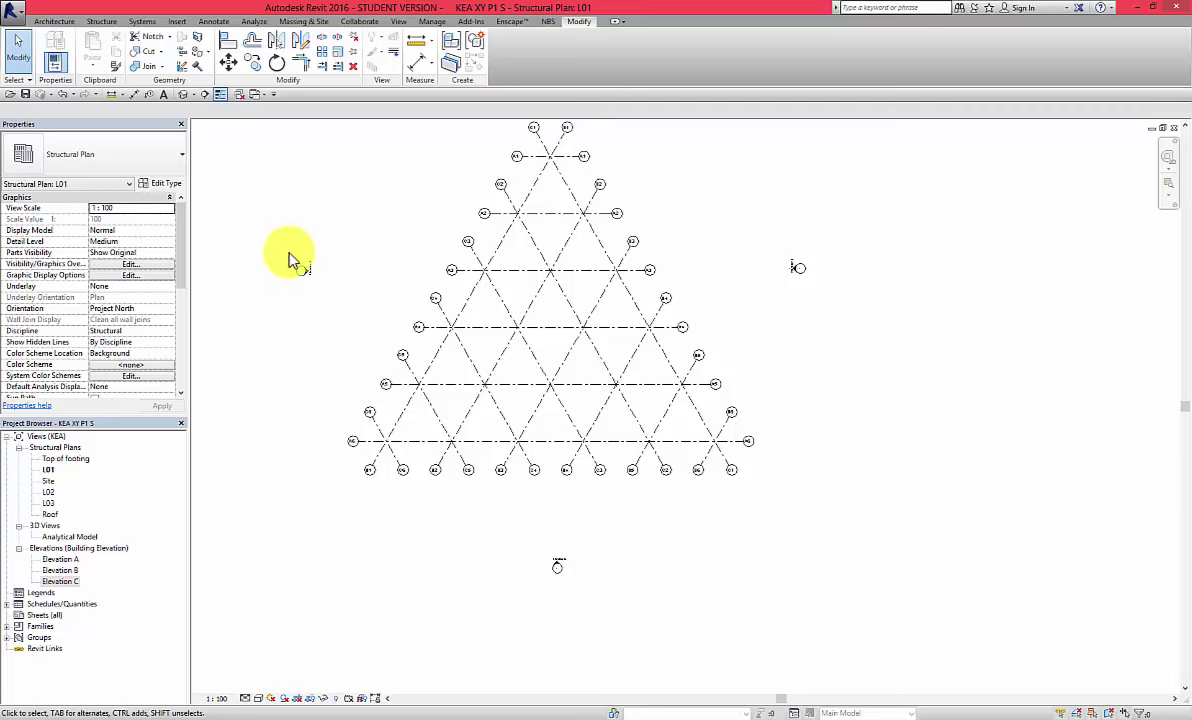
left_click(310, 278)
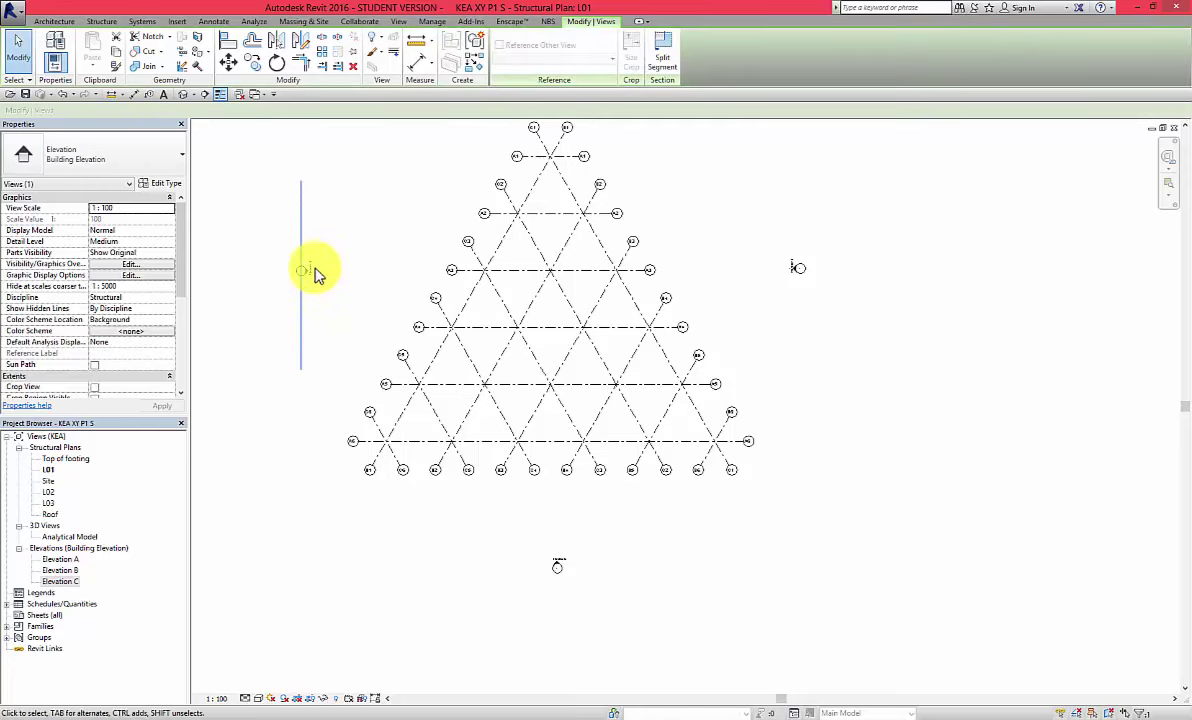
scroll(312, 285, "up", 4)
key("Escape")
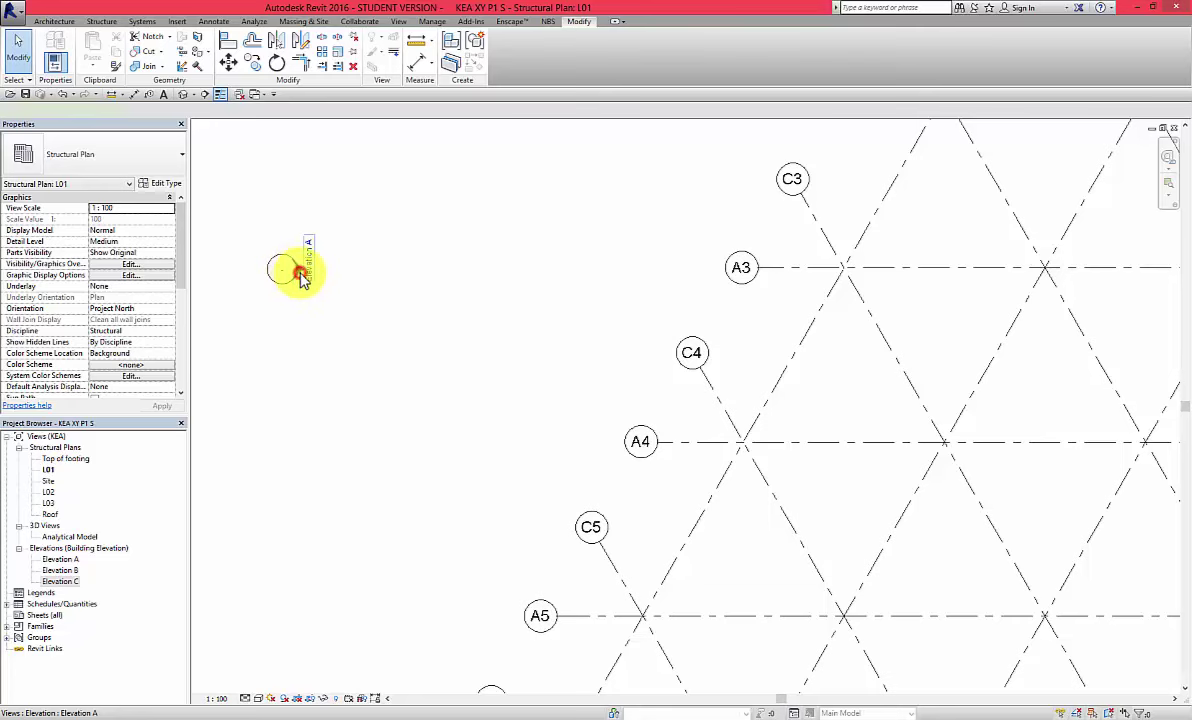
left_click(300, 277)
left_click(336, 352)
left_click(300, 280)
scroll(300, 290, "down", 5)
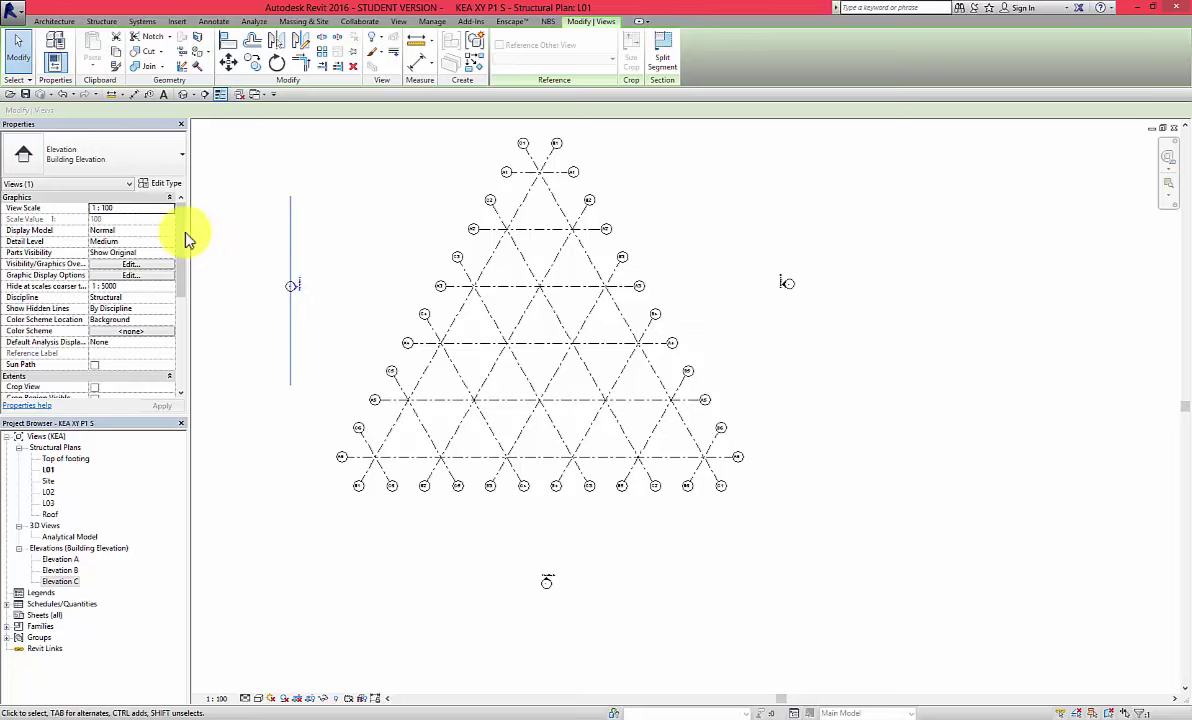
scroll(295, 292, "up", 5)
scroll(285, 293, "down", 6)
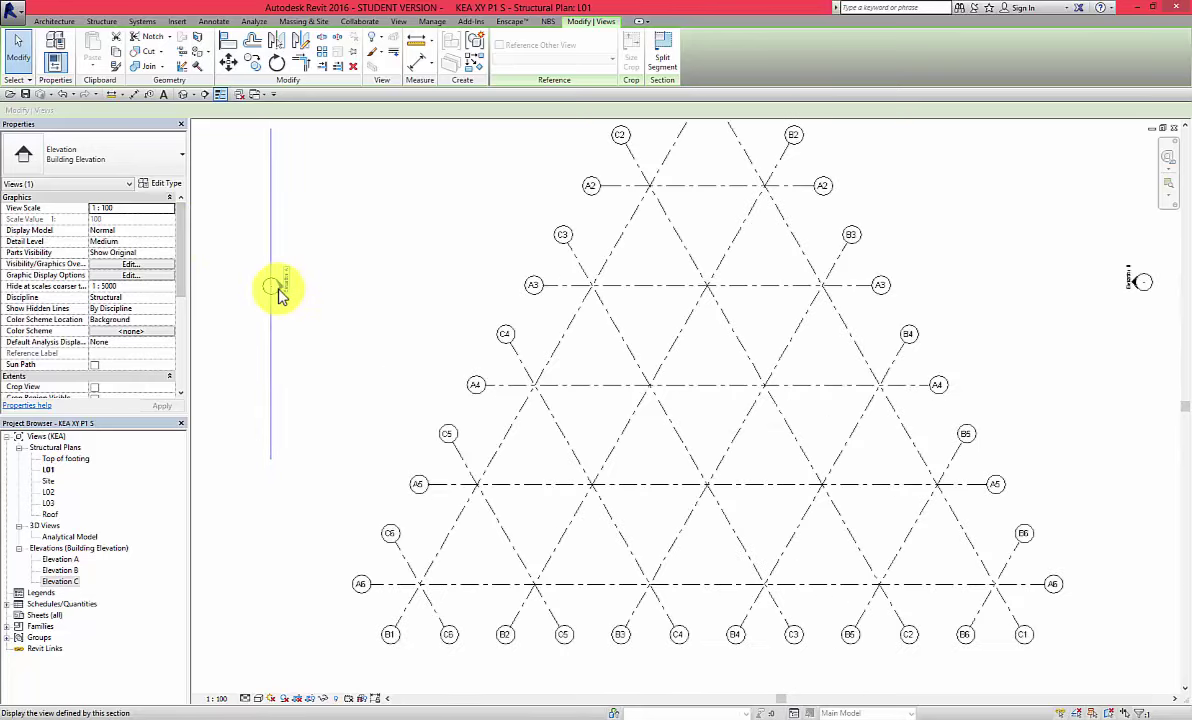
Select all elevation instances visible in the view and inspect the Building Elevation type properties without changing them.
right_click(280, 292)
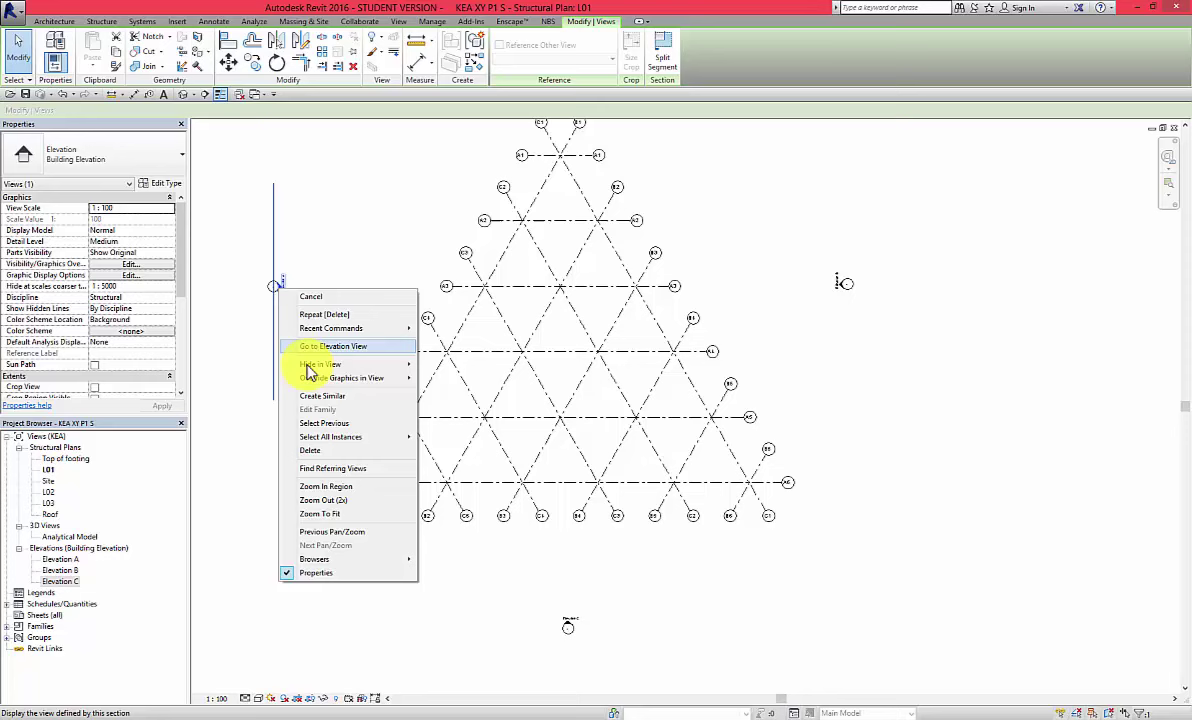
mouse_move(333, 440)
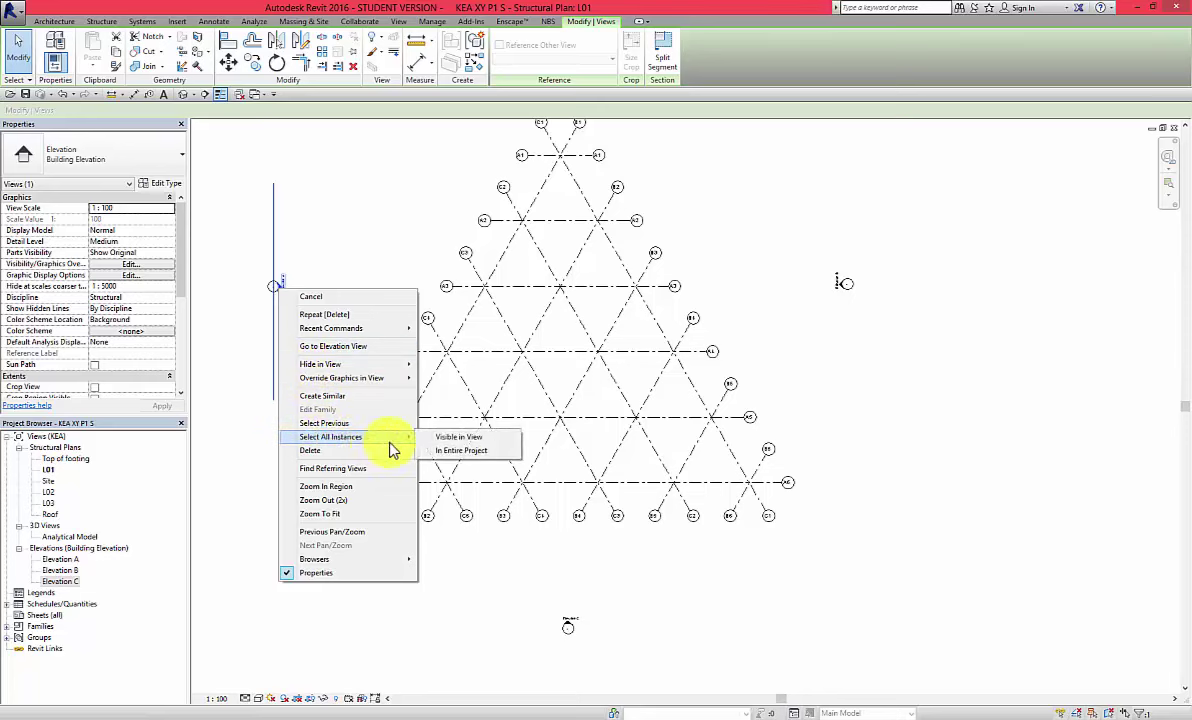
left_click(469, 439)
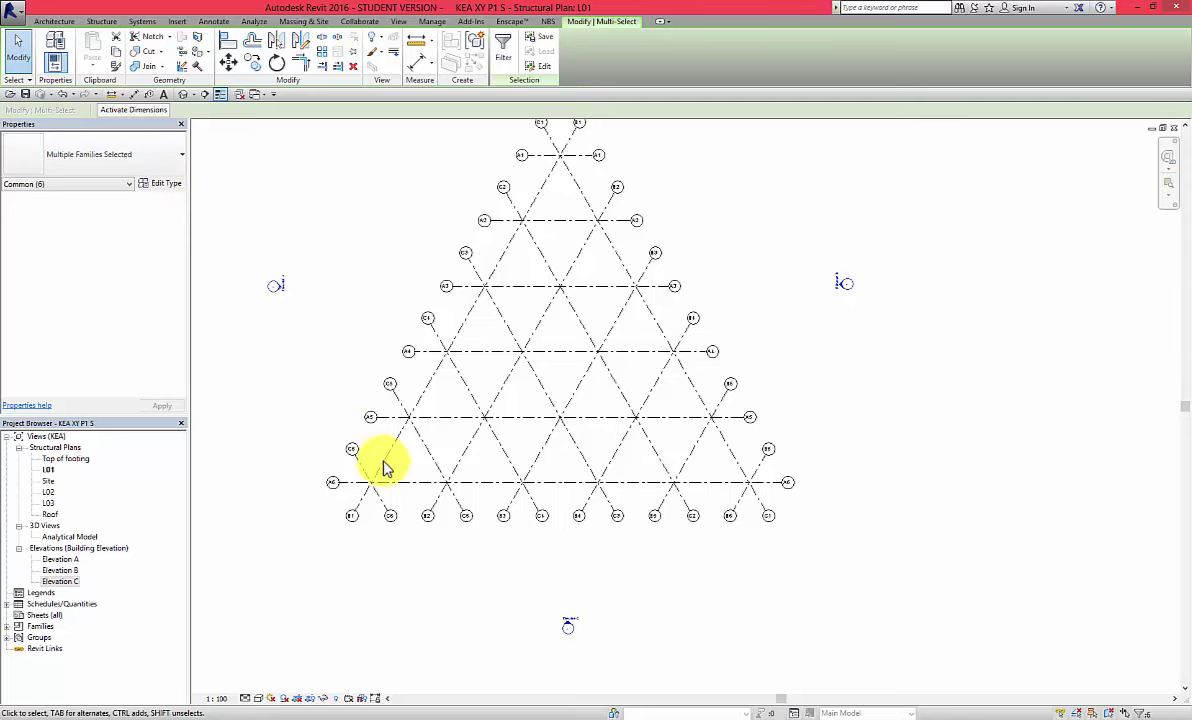
left_click(160, 184)
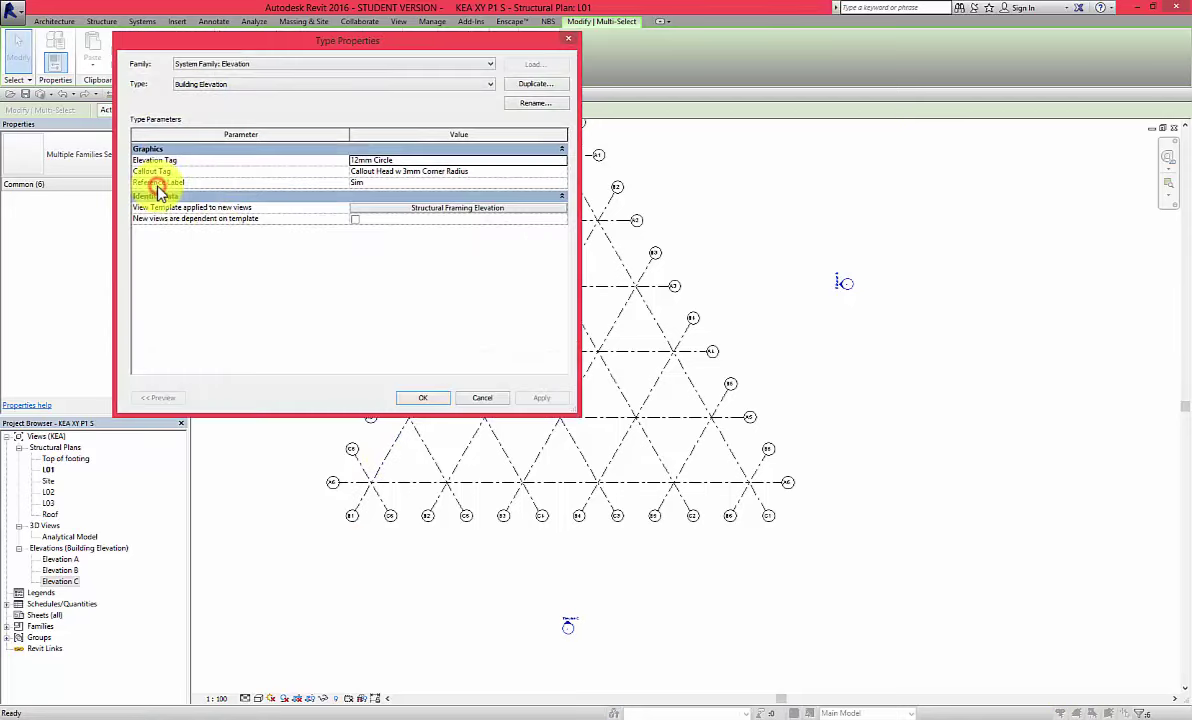
left_click(483, 400)
left_click(338, 319)
scroll(280, 300, "up", 2)
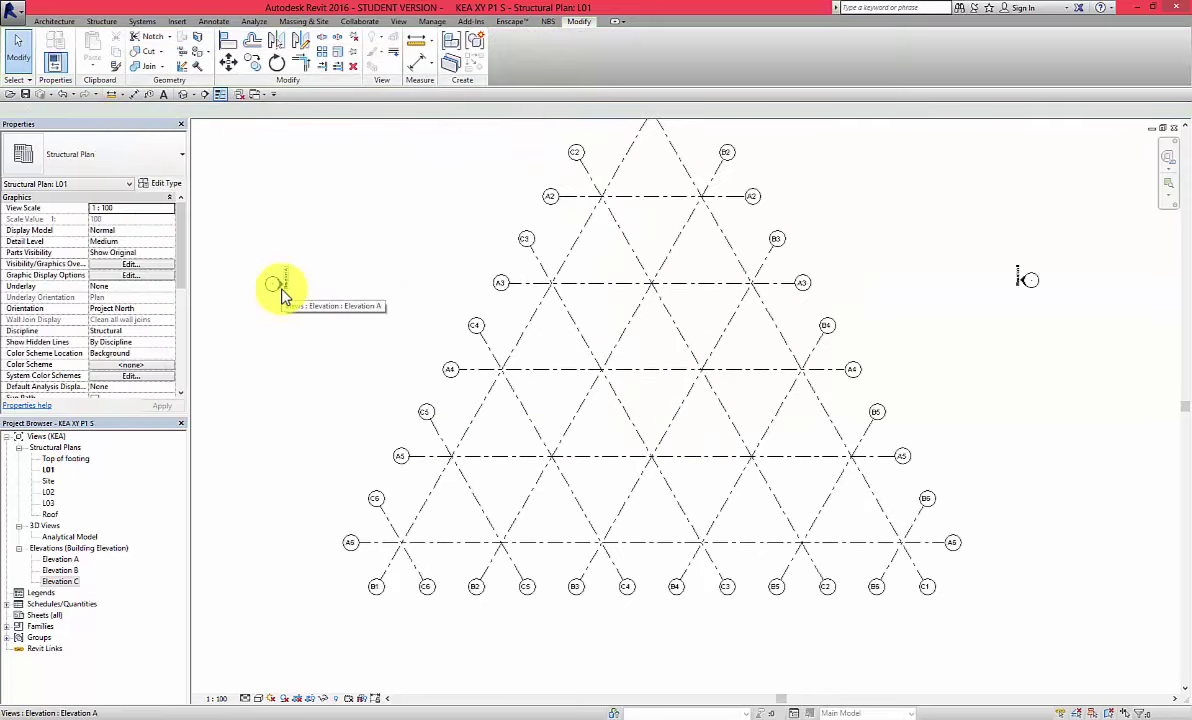
Turn on Crop View, Crop Region Visible and Annotation Crop for Elevation A and set its Far Clipping to Clip with line.
left_click(282, 292)
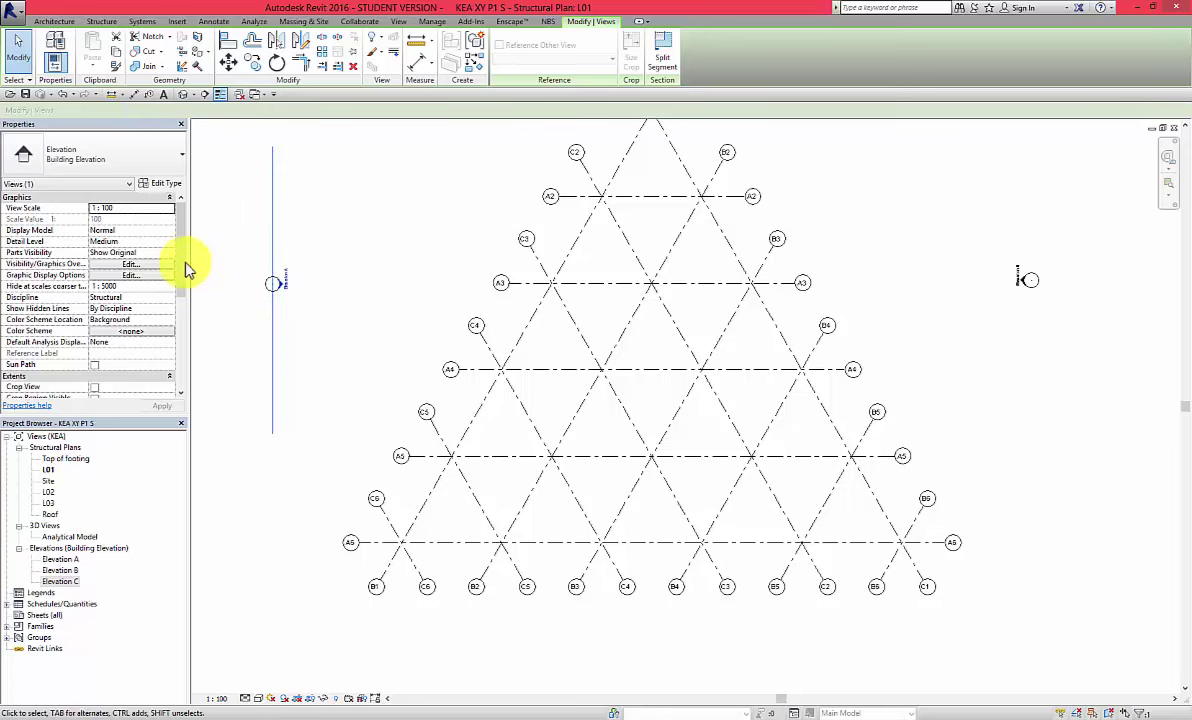
left_click_drag(181, 268, 187, 328)
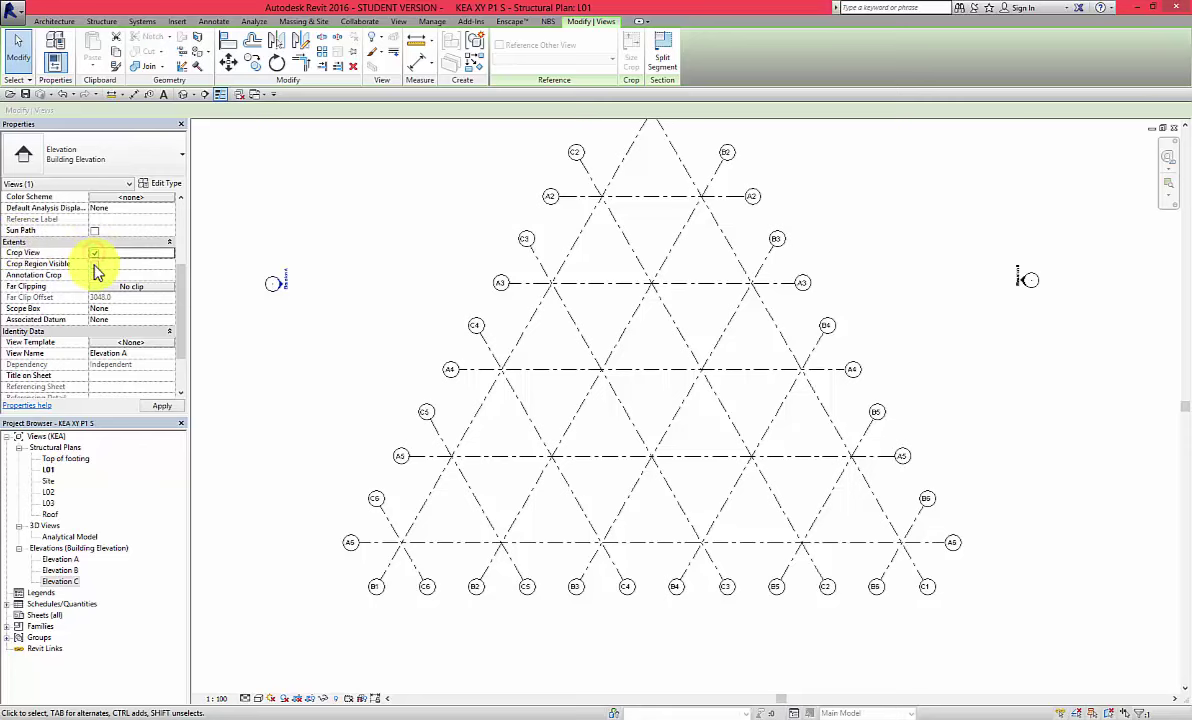
left_click(94, 276)
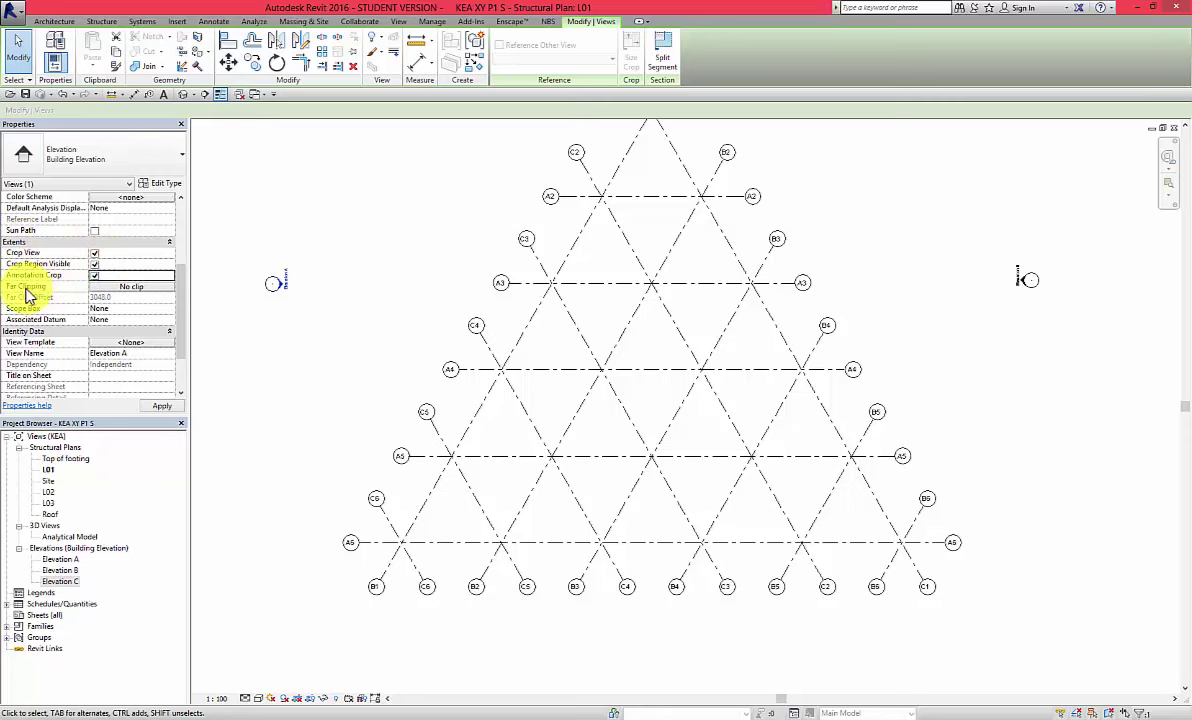
left_click(120, 287)
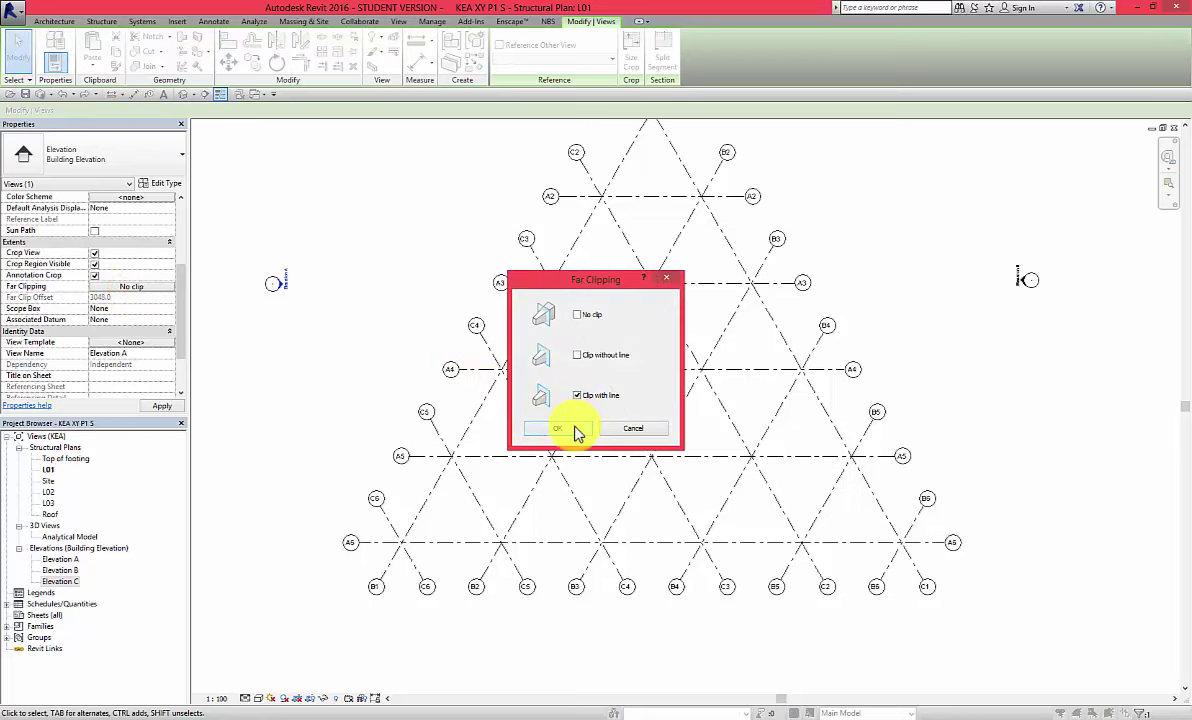
left_click(574, 428)
Resize Elevation A's view line to span just beyond the grid and extend its far clip to the grid's centre, about 31075 mm.
scroll(306, 345, "down", 4)
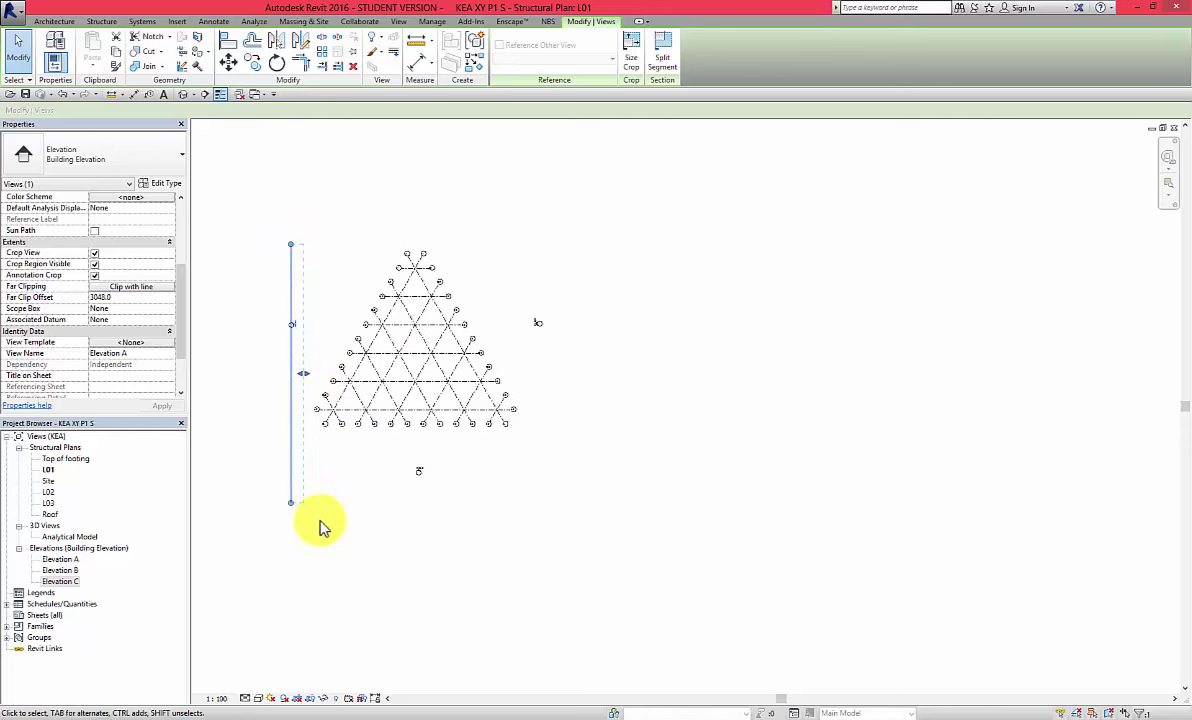
scroll(290, 505, "up", 2)
scroll(378, 578, "down", 1)
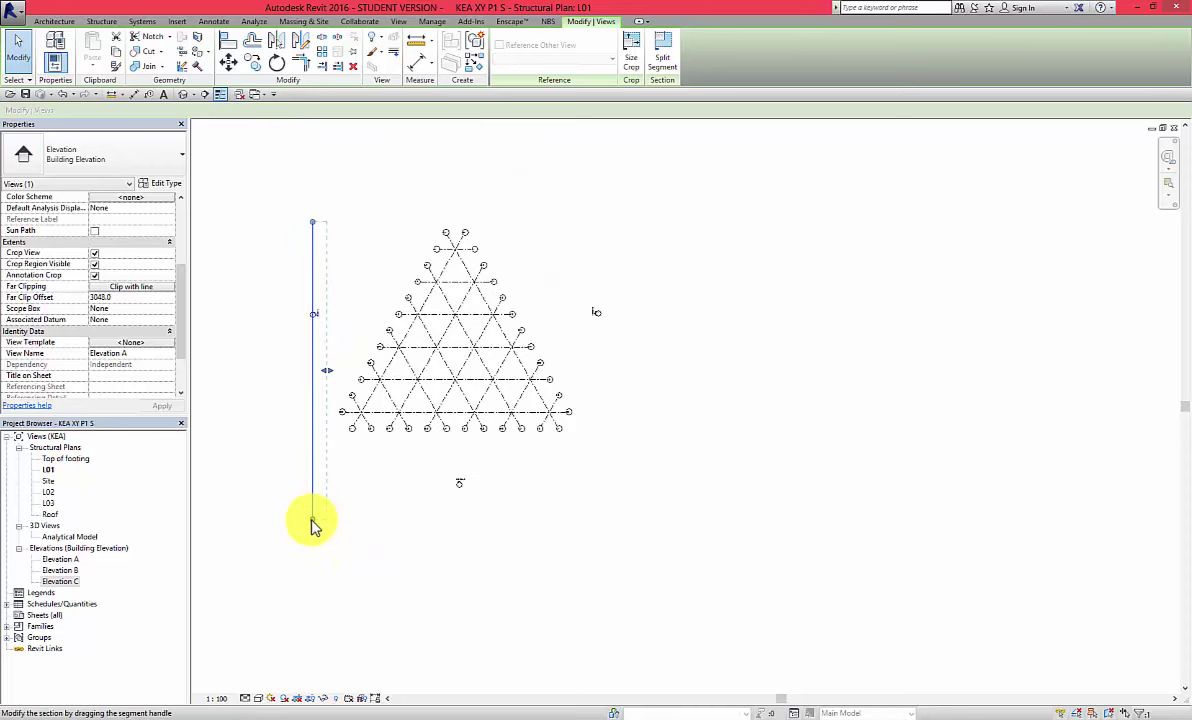
left_click(312, 525)
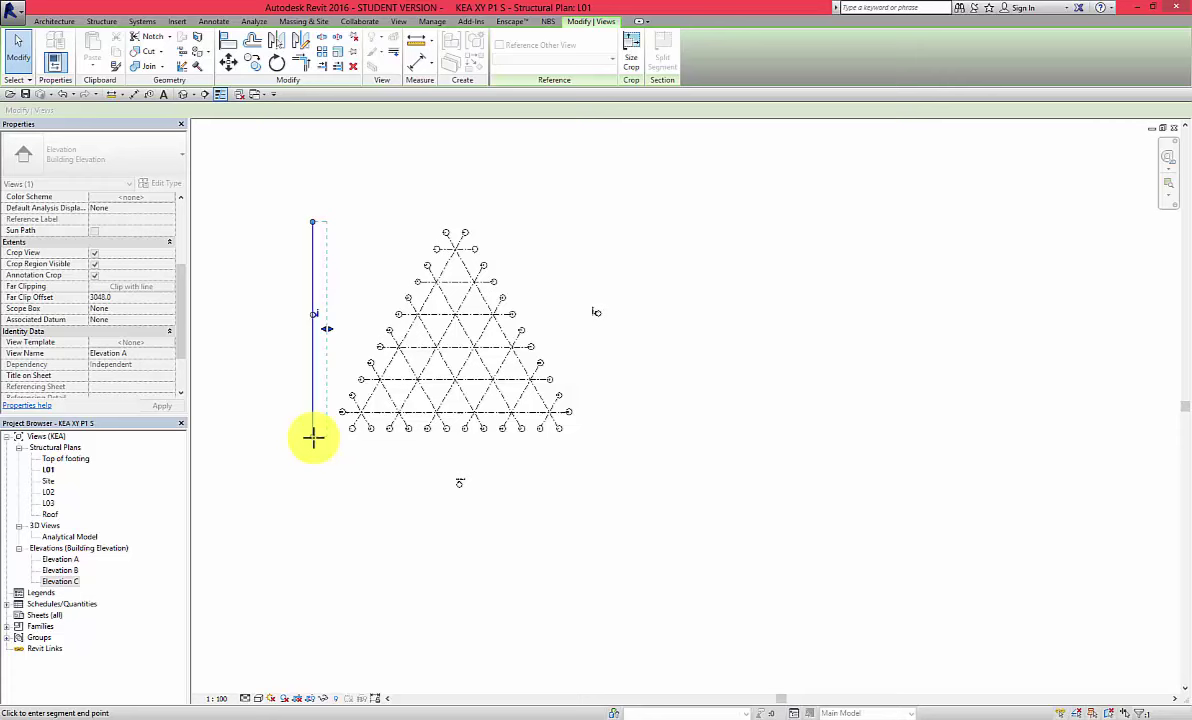
left_click(316, 443)
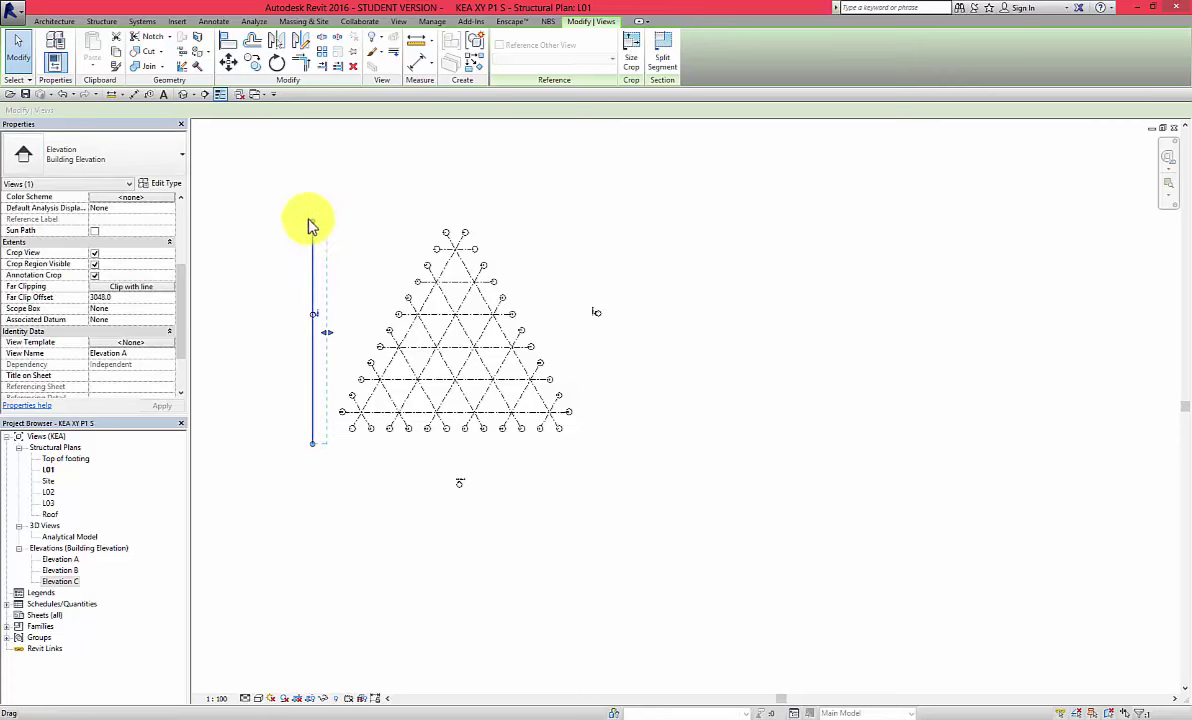
left_click_drag(312, 228, 313, 210)
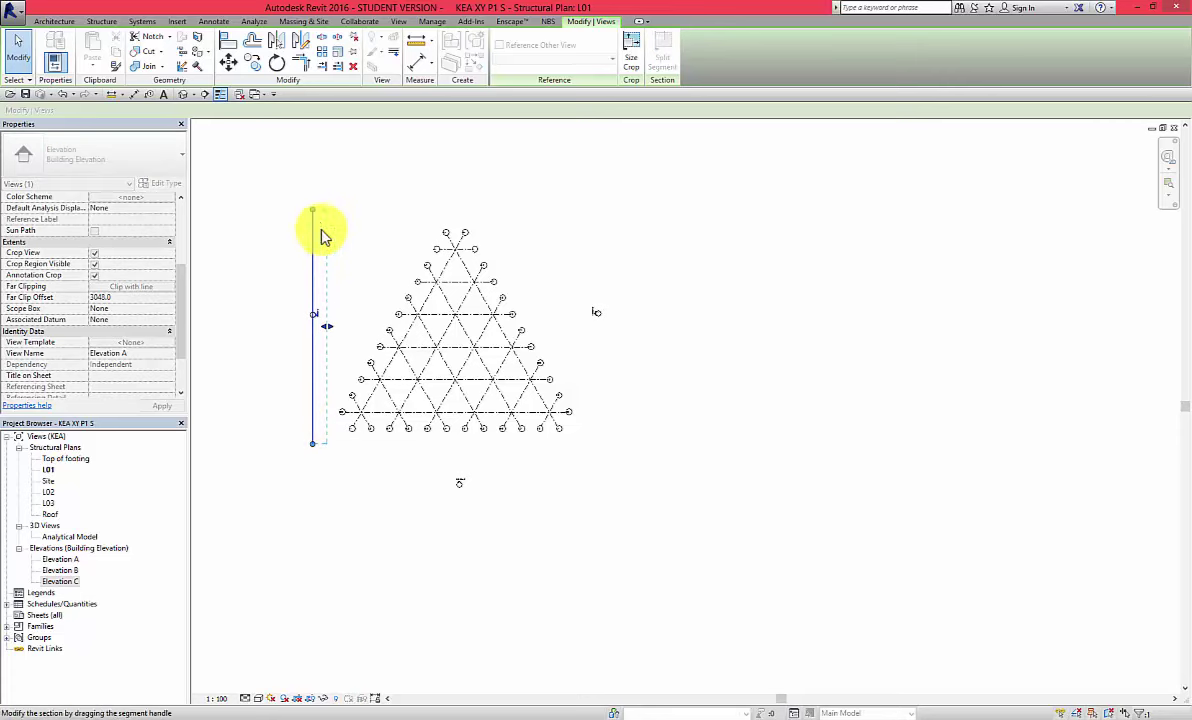
left_click_drag(331, 333, 456, 336)
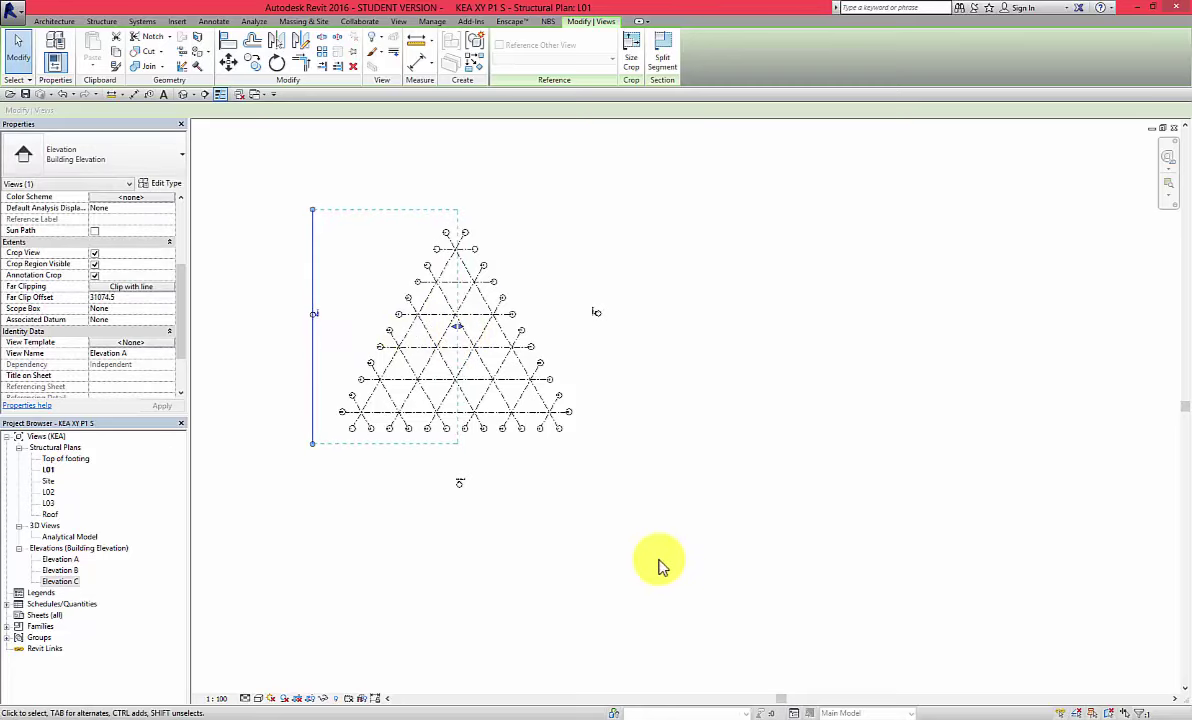
Turn on Crop View, Crop Region Visible and Annotation Crop for Elevation B and set its Far Clipping to Clip with line.
left_click(507, 517)
scroll(600, 315, "up", 5)
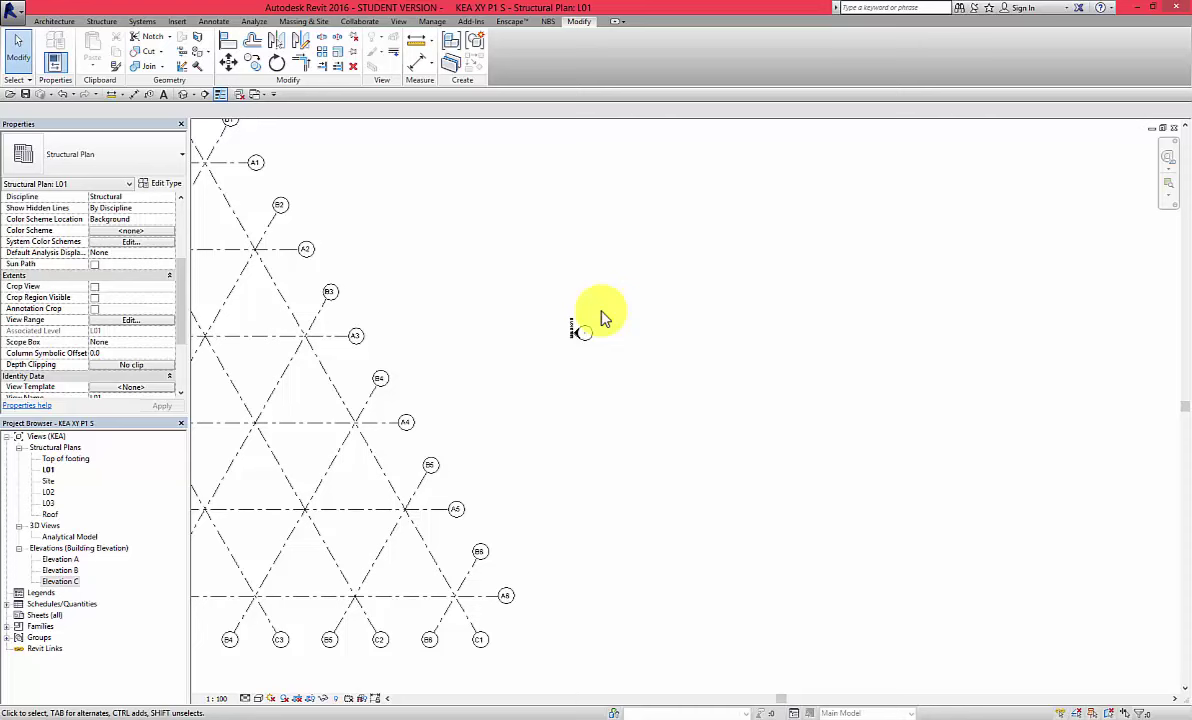
left_click(565, 352)
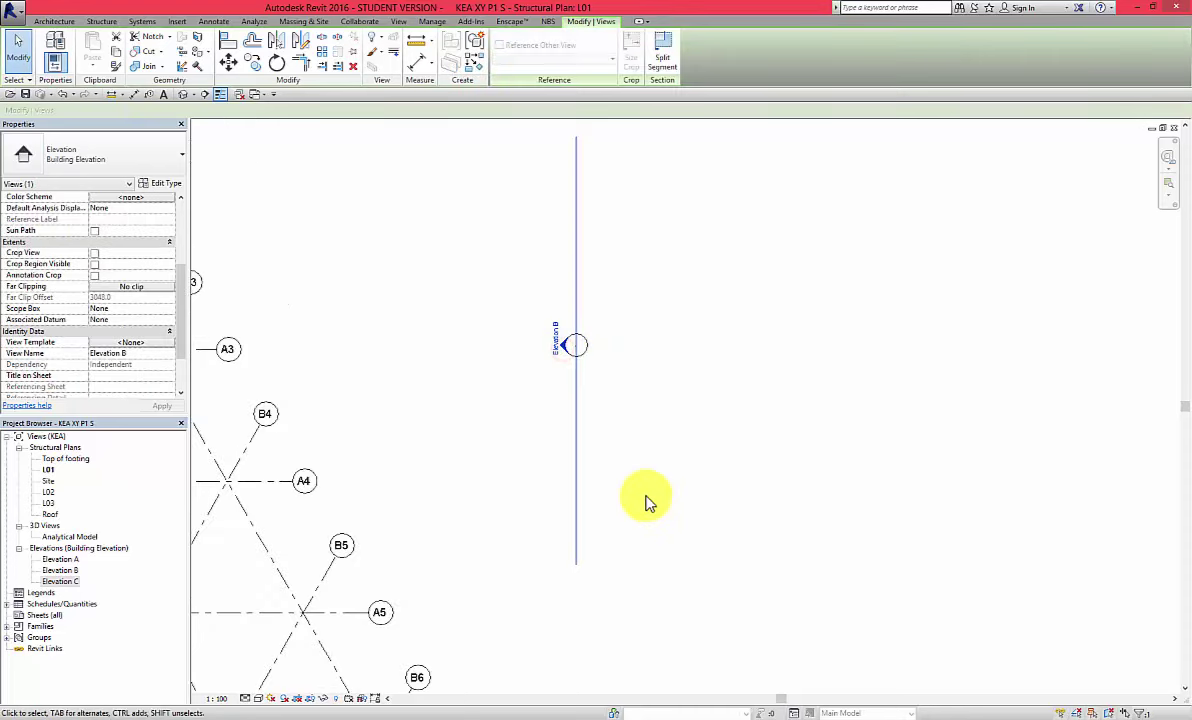
scroll(644, 500, "down", 3)
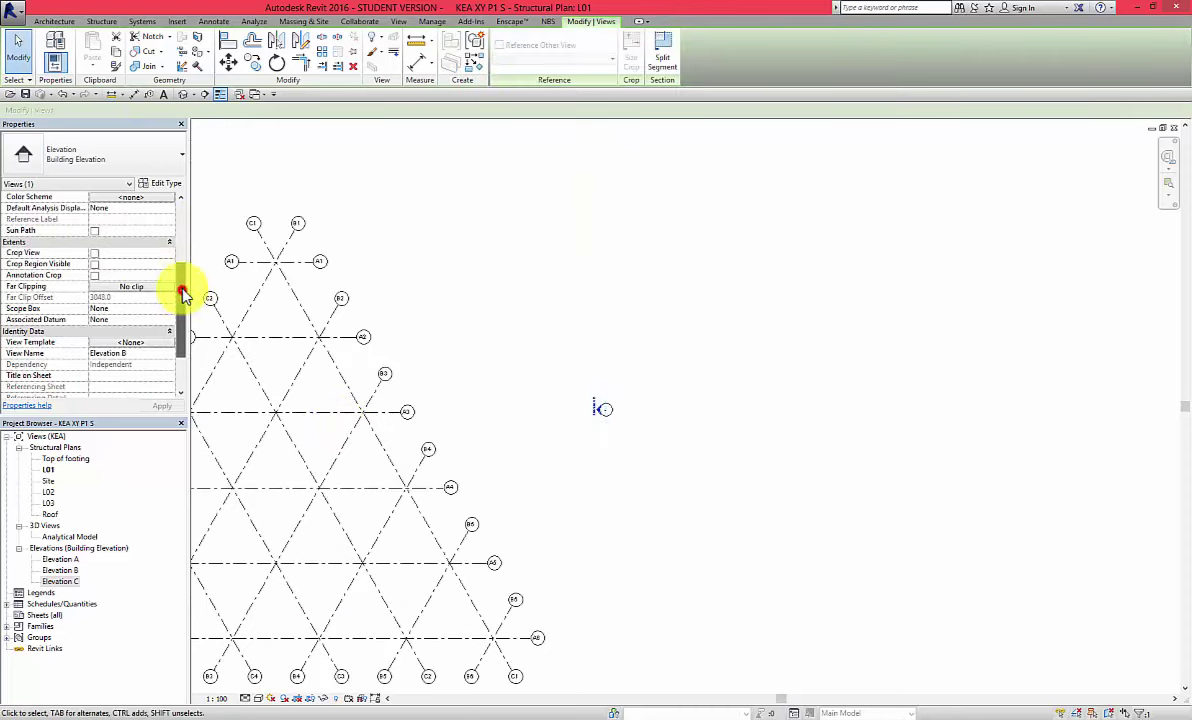
left_click_drag(183, 292, 186, 263)
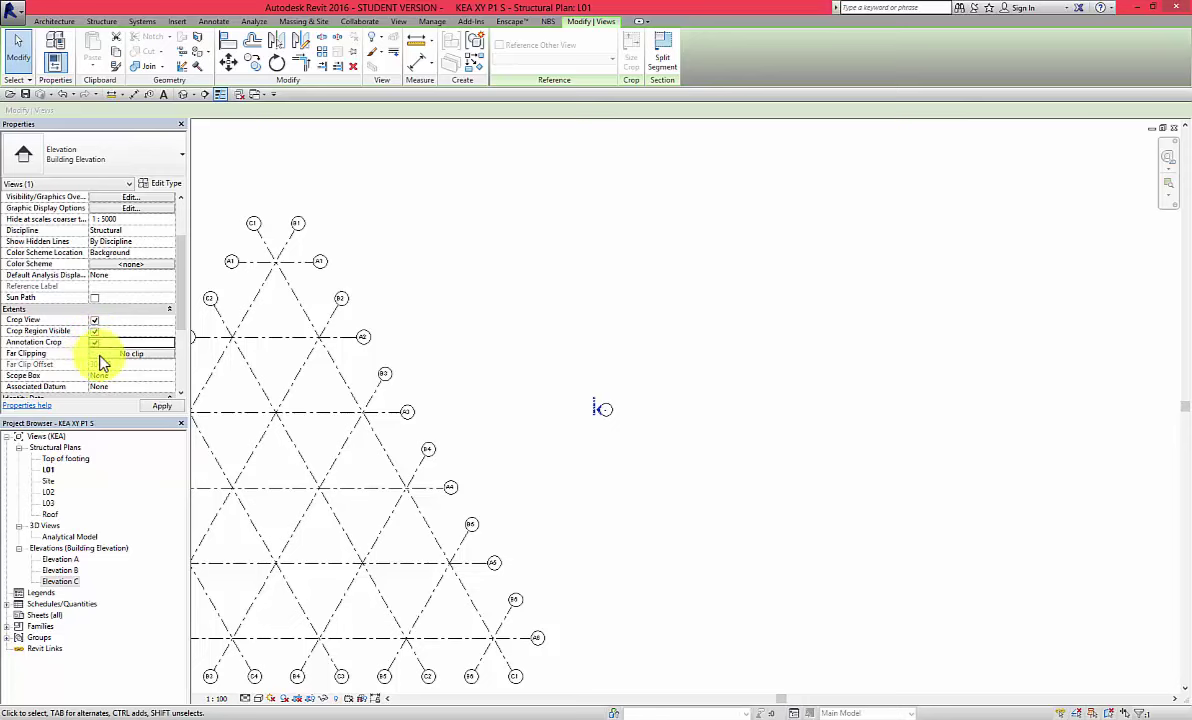
left_click(103, 353)
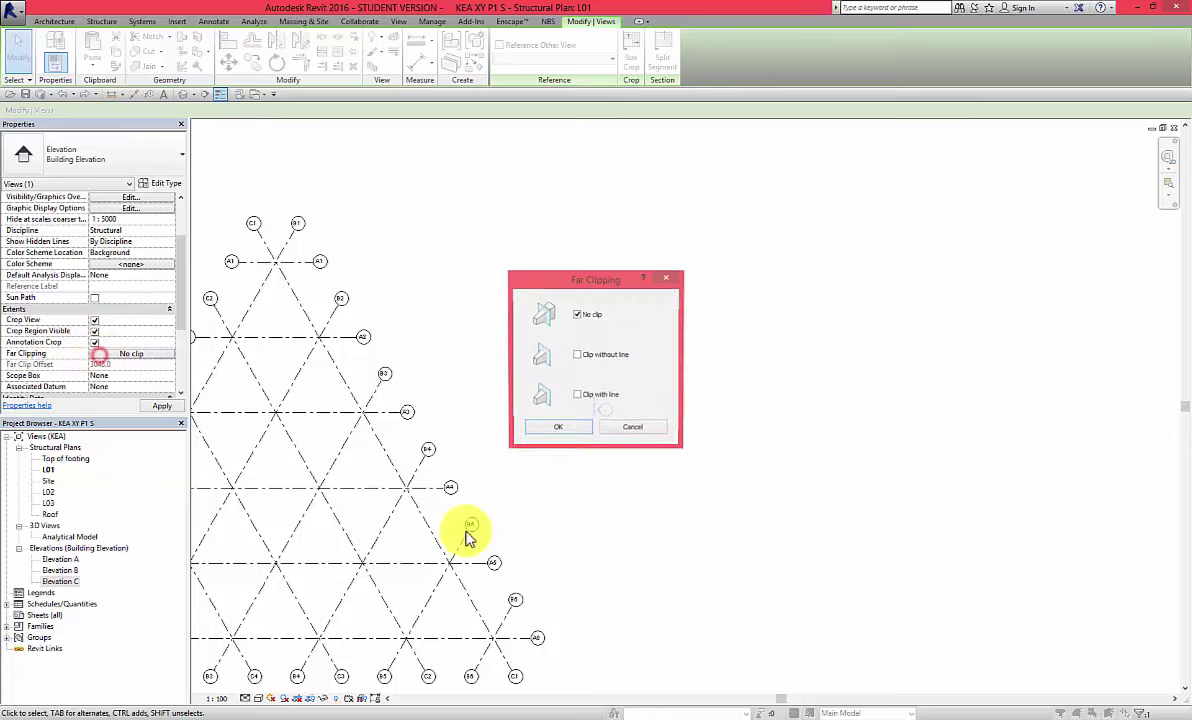
left_click(581, 428)
Try to shorten Elevation B's view line from its lower end.
scroll(582, 540, "down", 3)
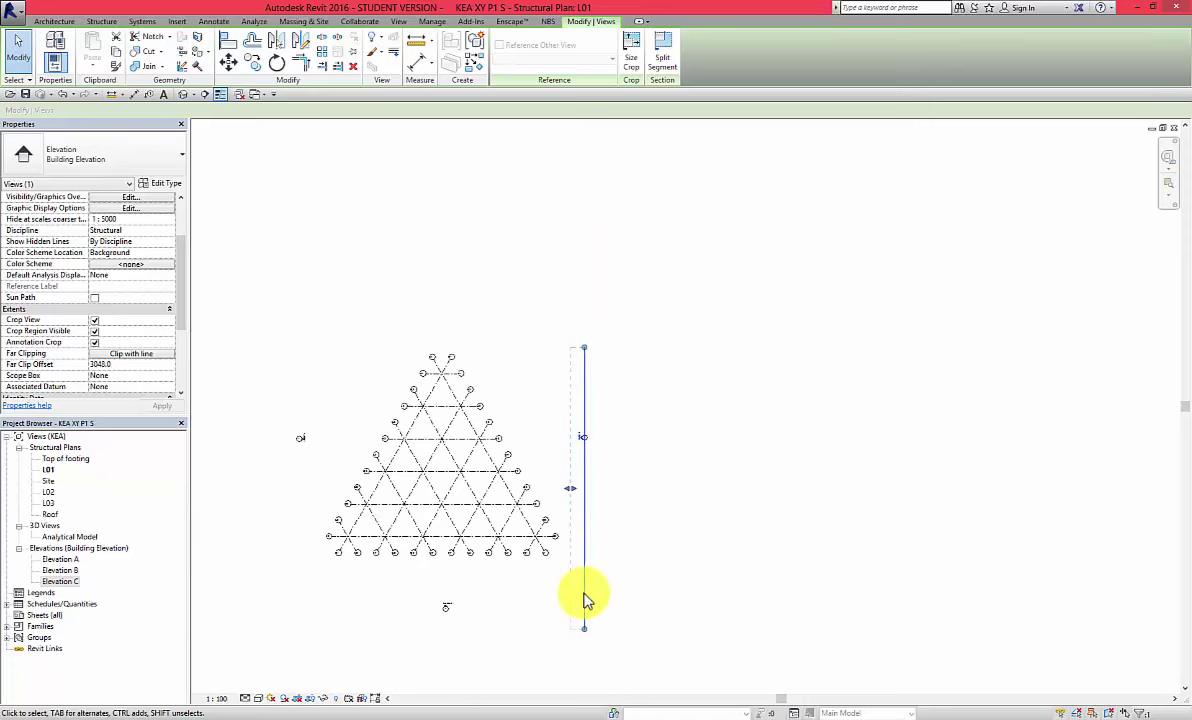
left_click_drag(588, 632, 572, 586)
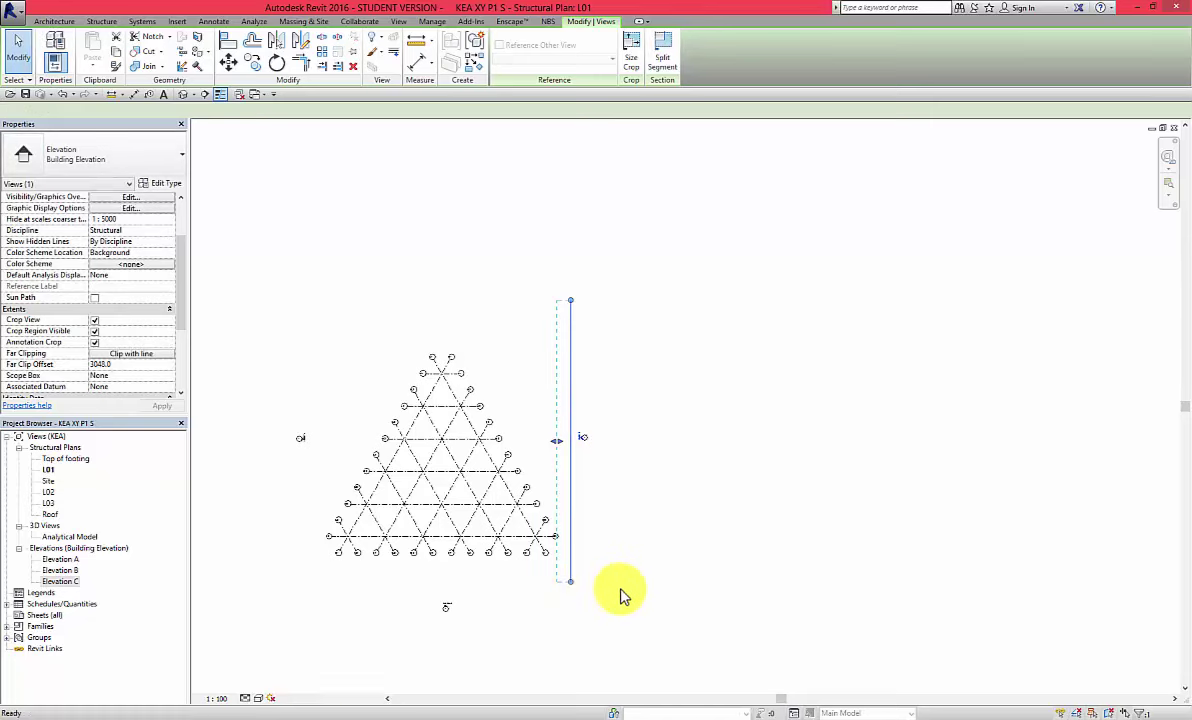
key("Escape")
Adjust both ends of Elevation B's view line to just beyond the grid and extend its far clip to about 26561 mm.
scroll(567, 447, "up", 4)
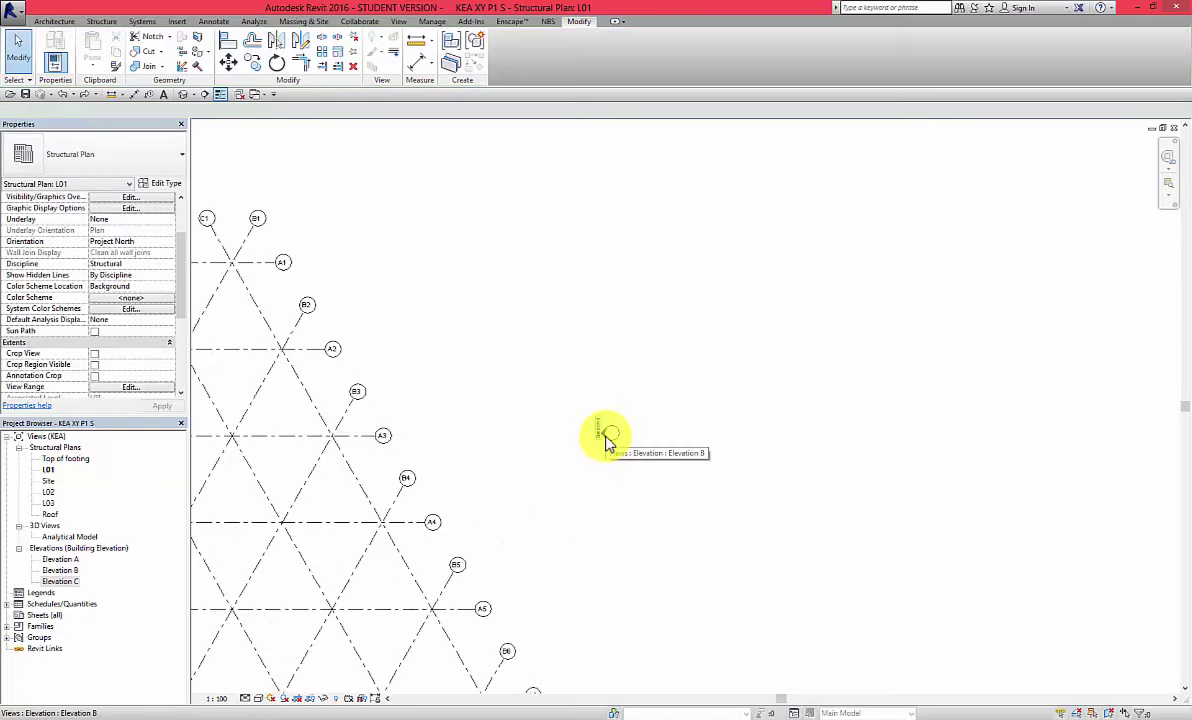
left_click(607, 440)
scroll(564, 372, "down", 5)
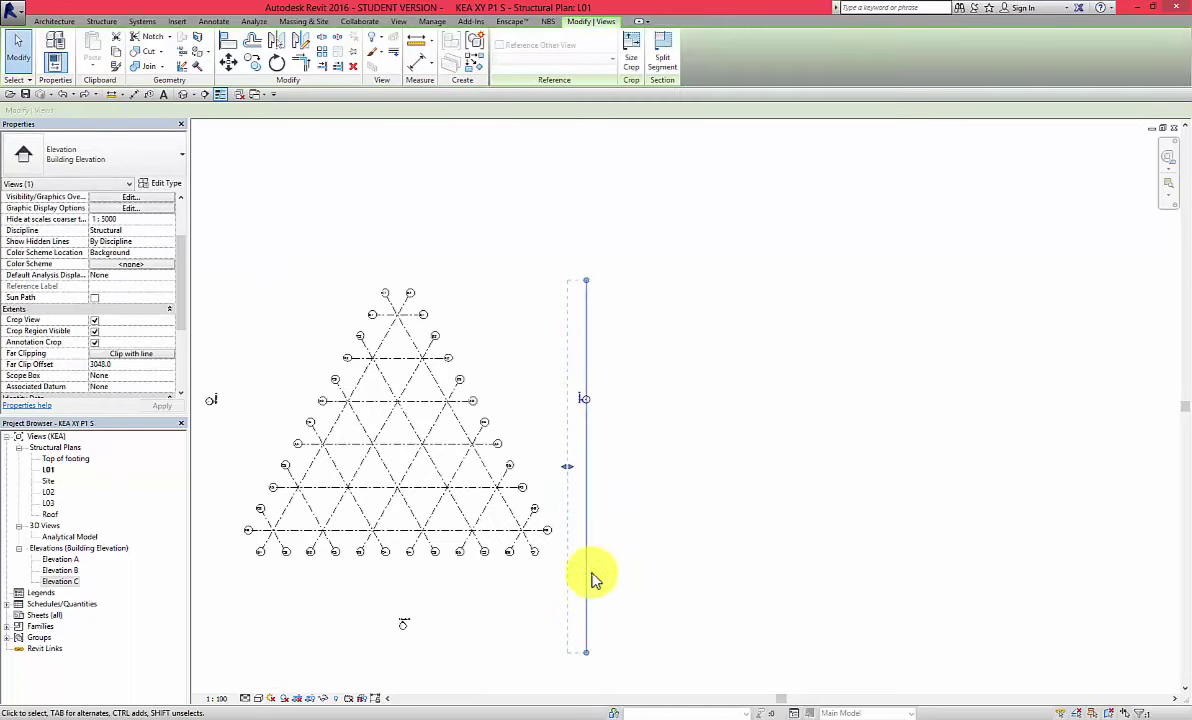
left_click(587, 656)
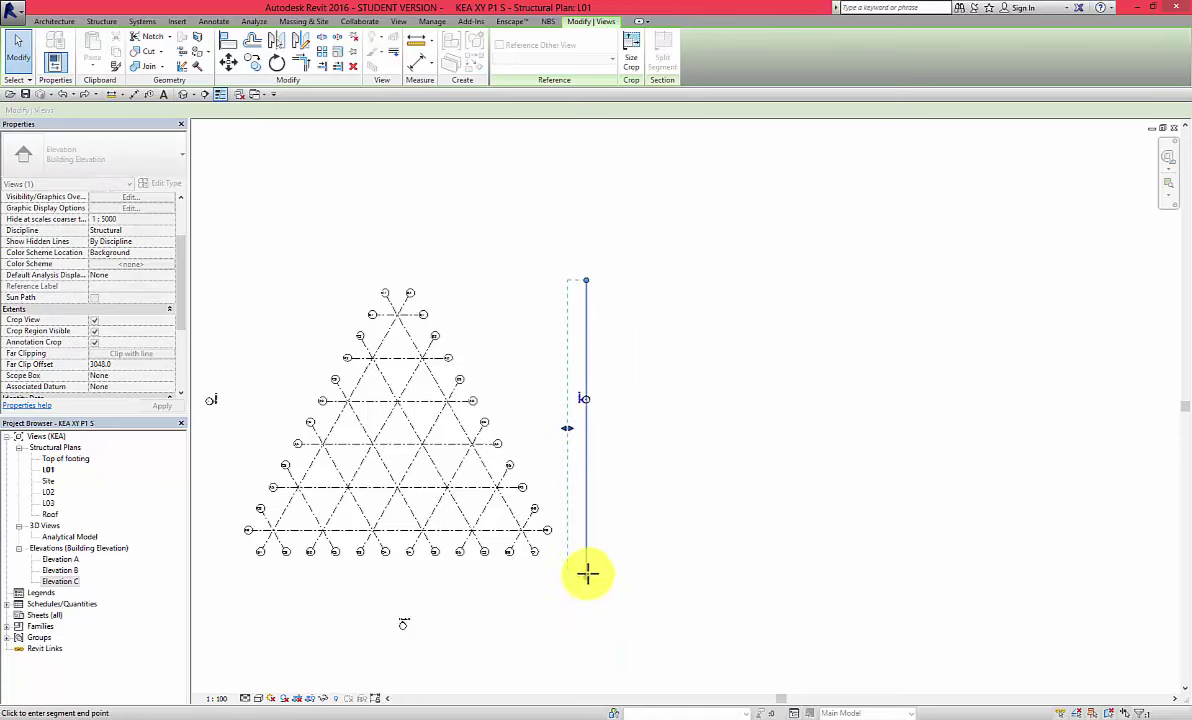
left_click(587, 577)
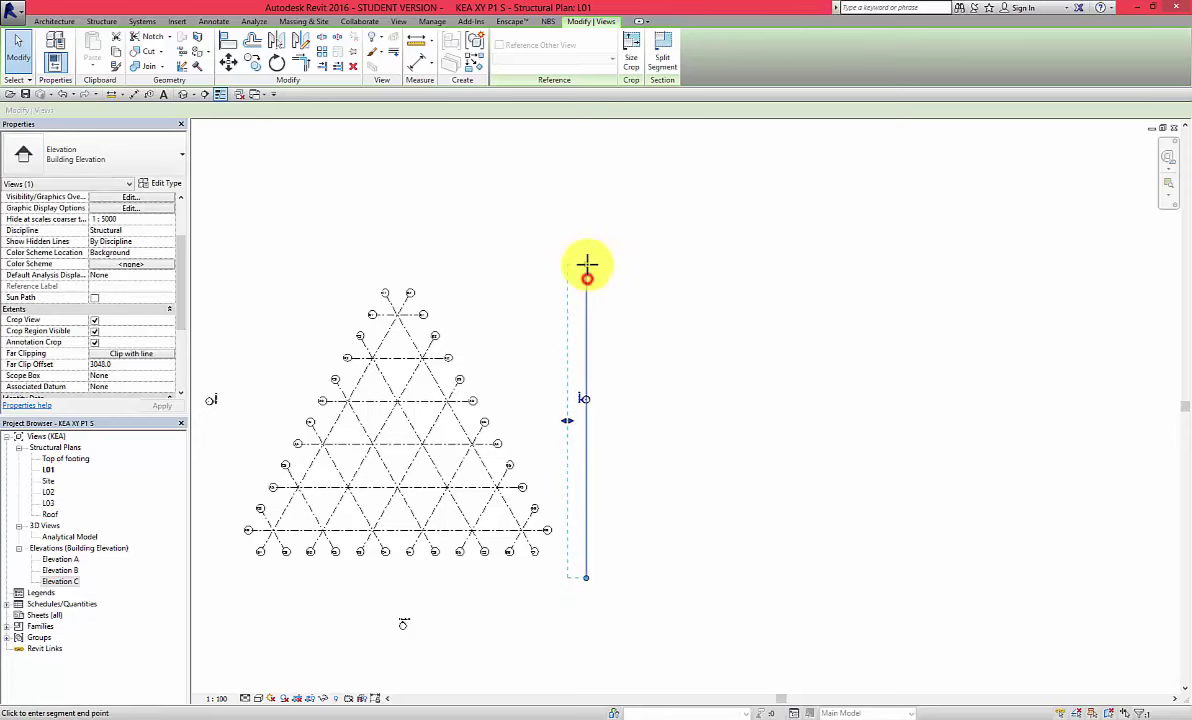
left_click(587, 265)
left_click_drag(567, 420, 421, 414)
Turn on Crop View, Crop Region Visible and Annotation Crop for Elevation C and set its Far Clipping to Clip with line.
scroll(636, 482, "down", 2)
scroll(567, 418, "up", 2)
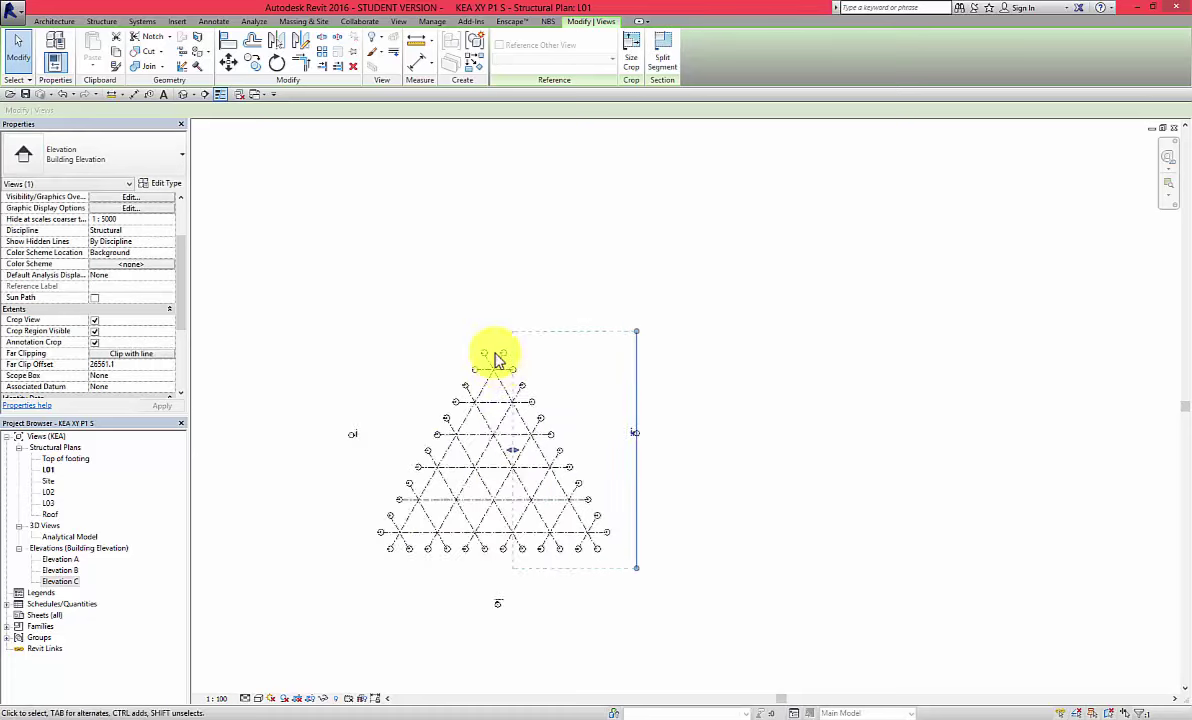
scroll(497, 492, "up", 2)
scroll(503, 647, "down", 2)
scroll(495, 631, "up", 4)
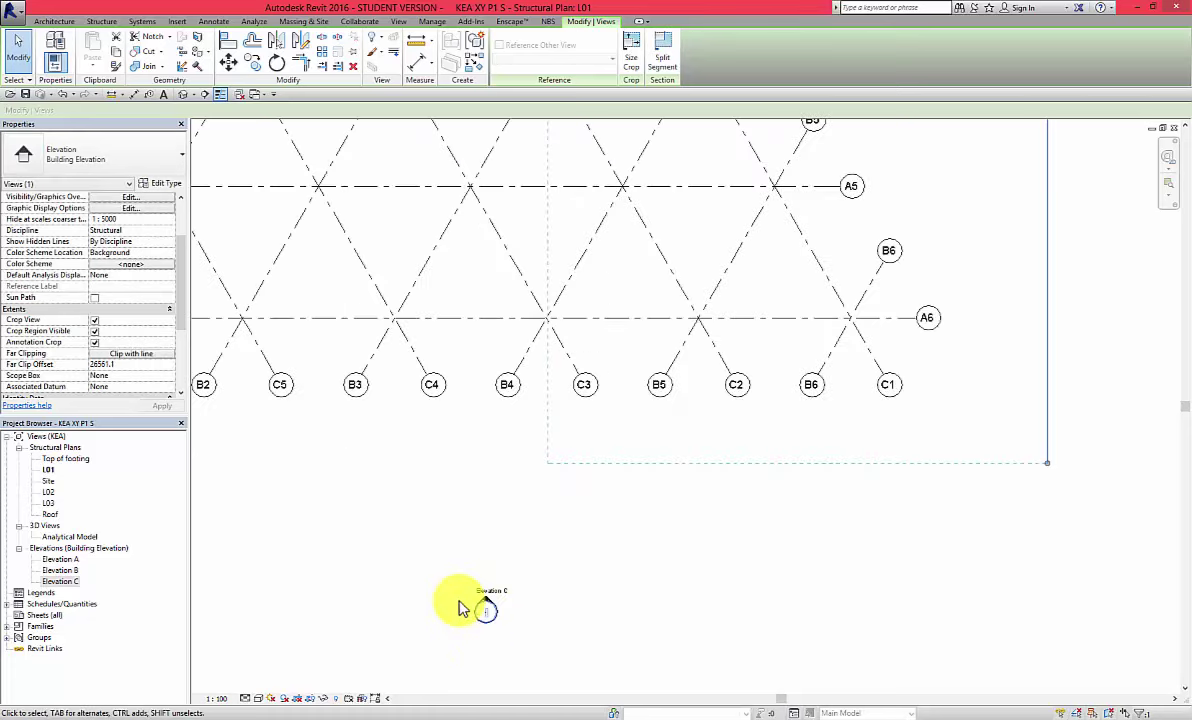
left_click(466, 607)
left_click(486, 606)
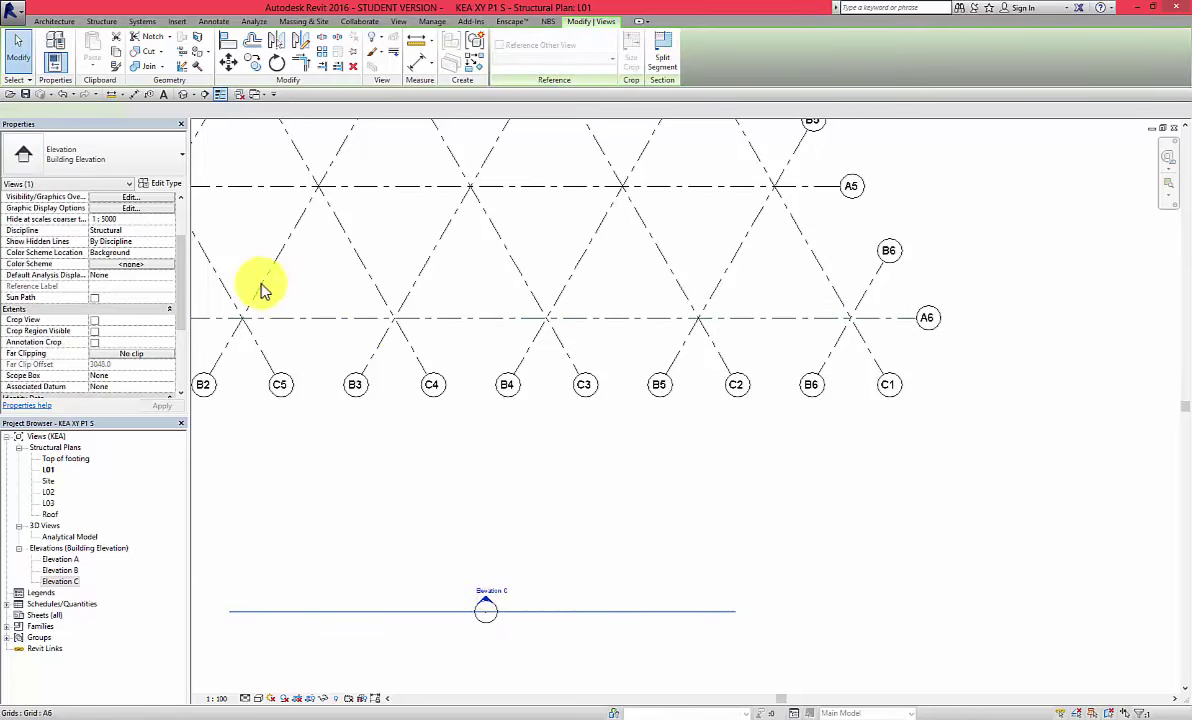
left_click(94, 319)
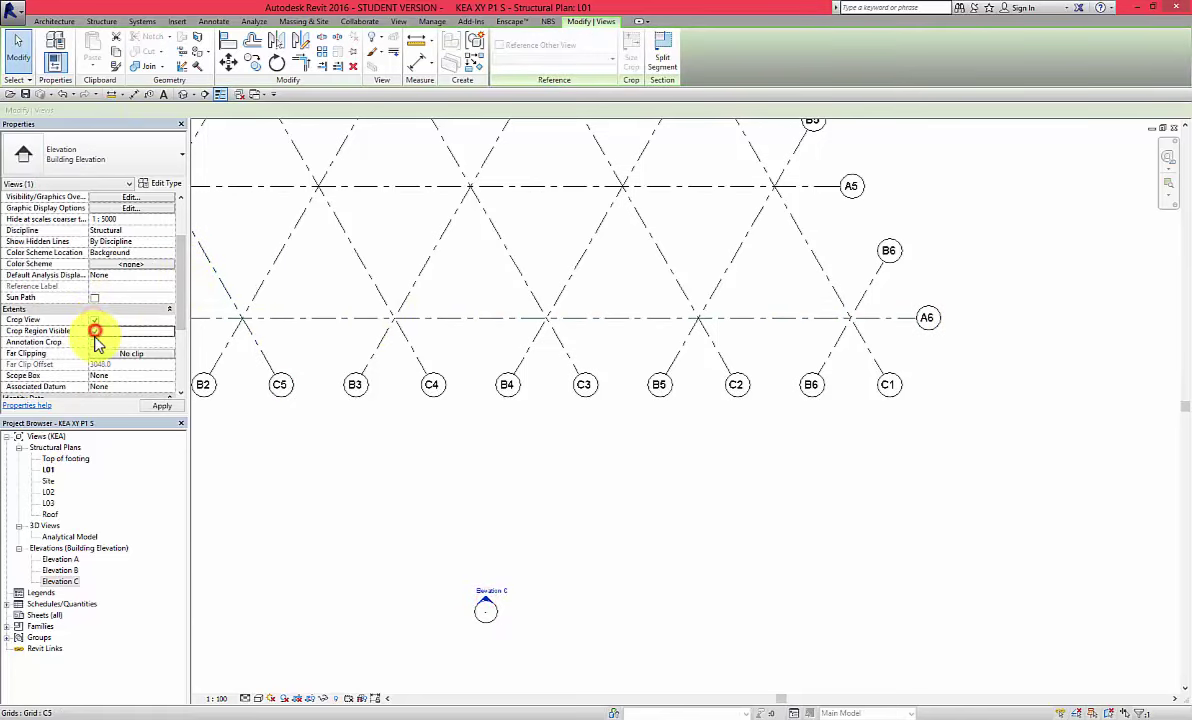
left_click(112, 354)
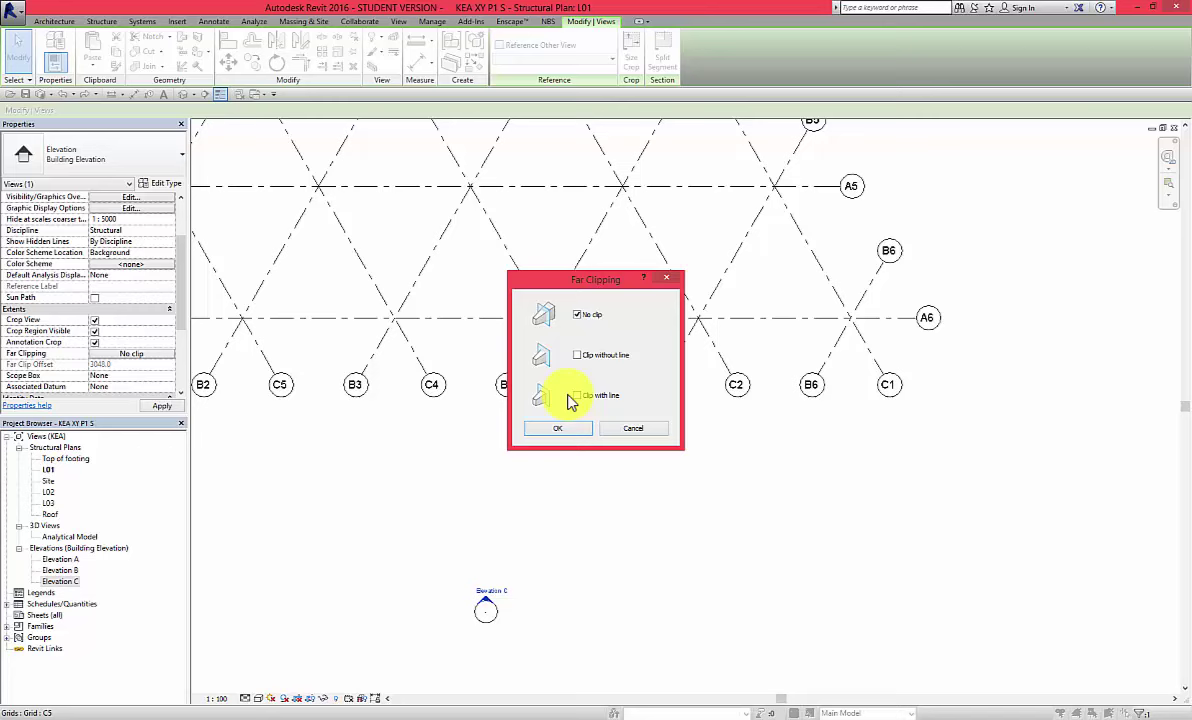
left_click(557, 429)
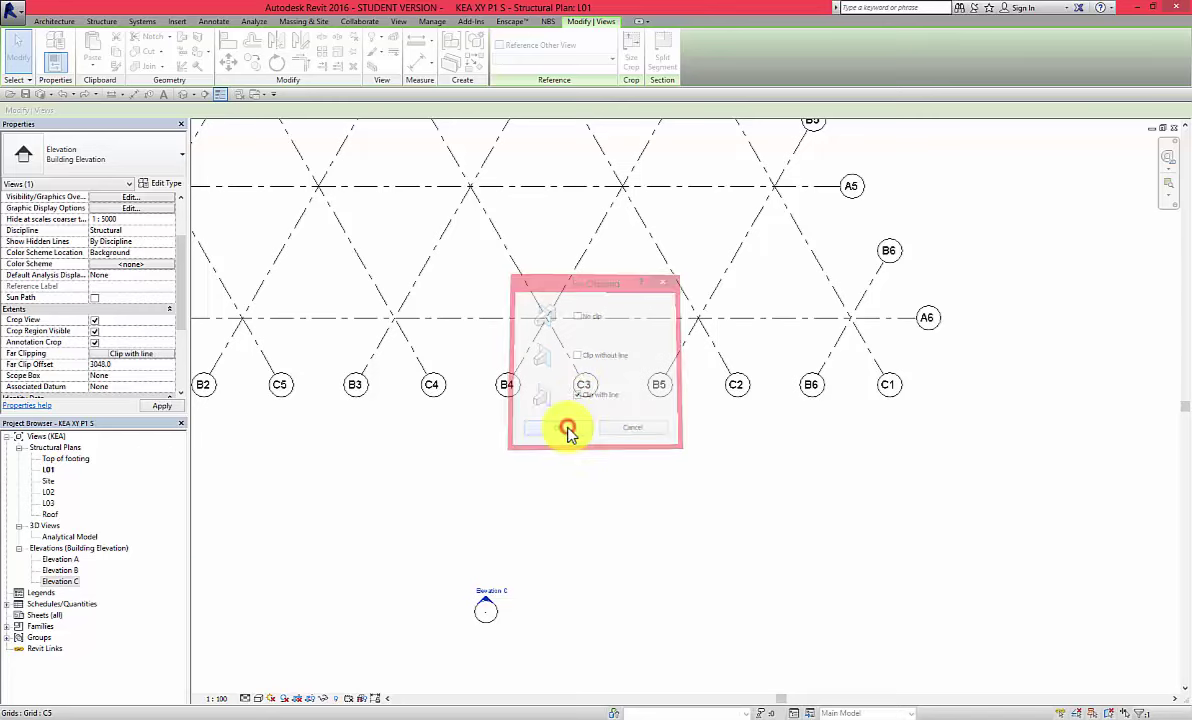
Extend Elevation C's far clip past the grid's apex to about 57717 mm and lengthen both ends of its view line beyond the grid.
scroll(535, 530, "down", 3)
left_click(518, 546)
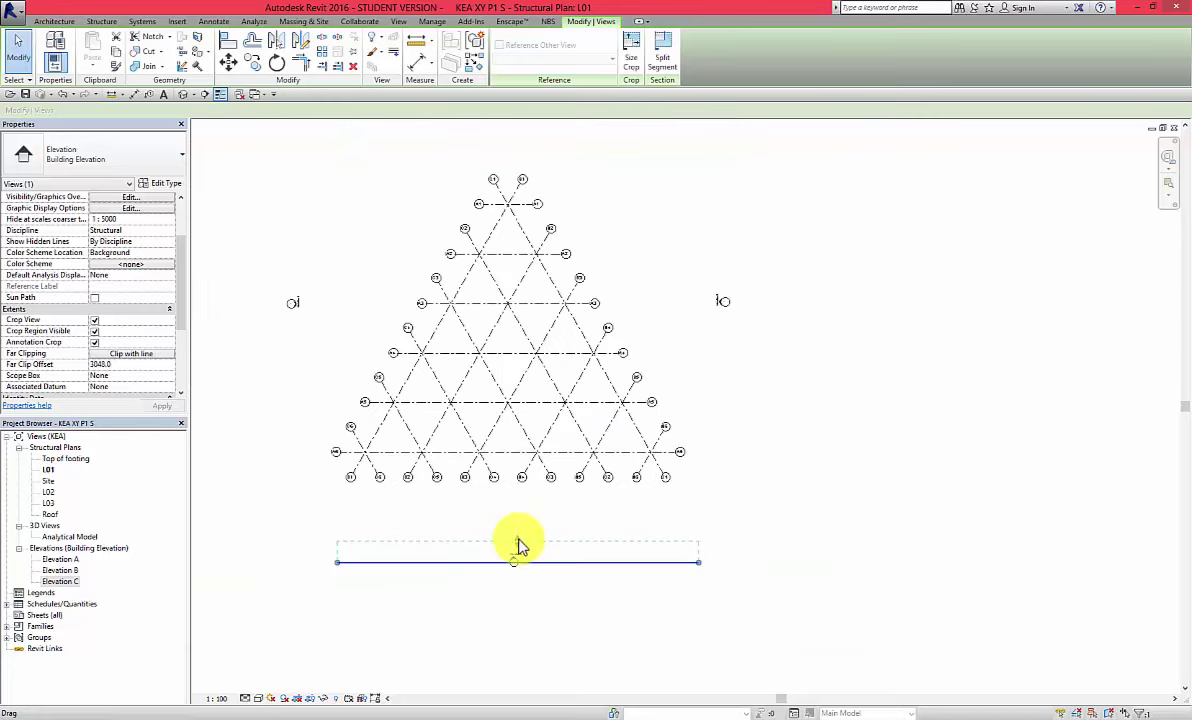
left_click_drag(518, 546, 521, 167)
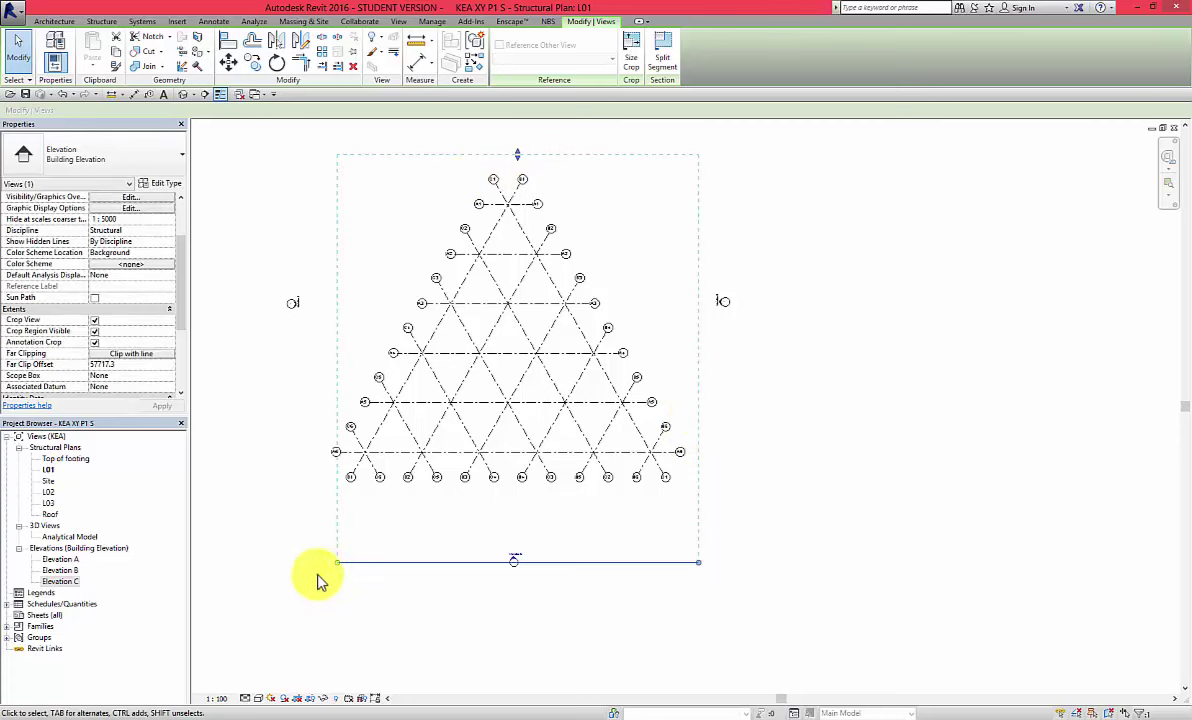
left_click_drag(338, 570, 324, 564)
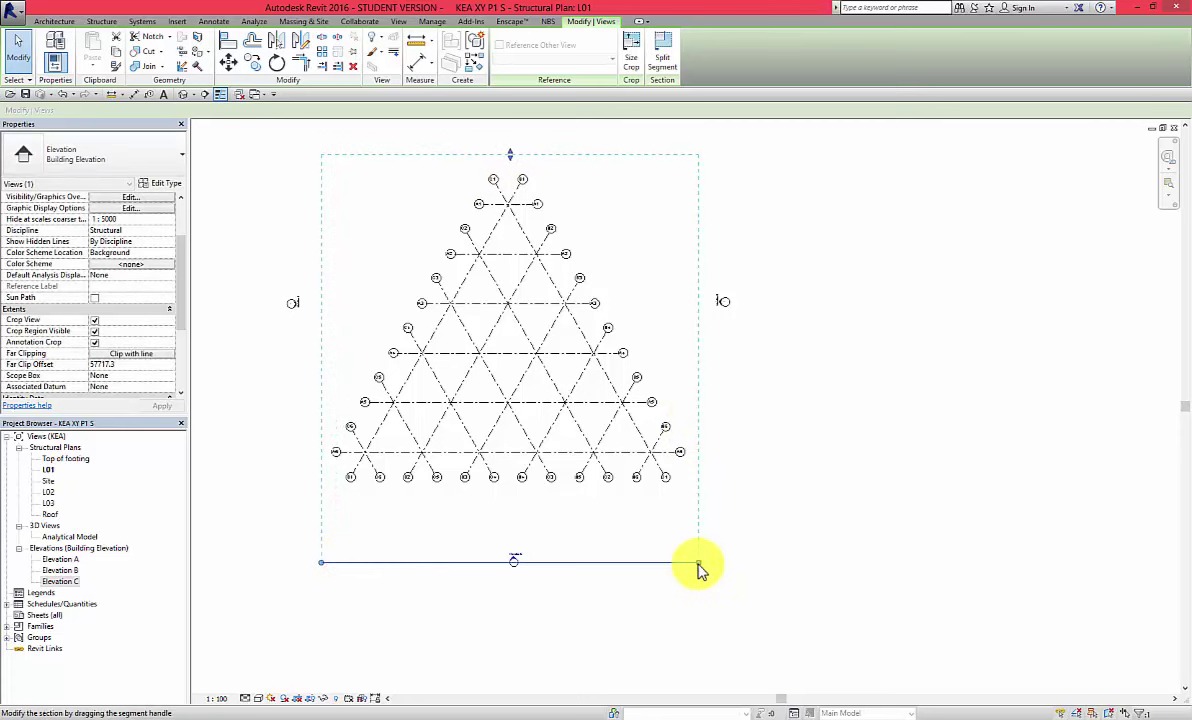
left_click_drag(700, 566, 716, 563)
Move the Elevation C marker closer to the grid's base and pull its far clip line back to just beyond the apex.
left_click_drag(556, 612, 460, 526)
left_click_drag(512, 560, 510, 508)
left_click(532, 553)
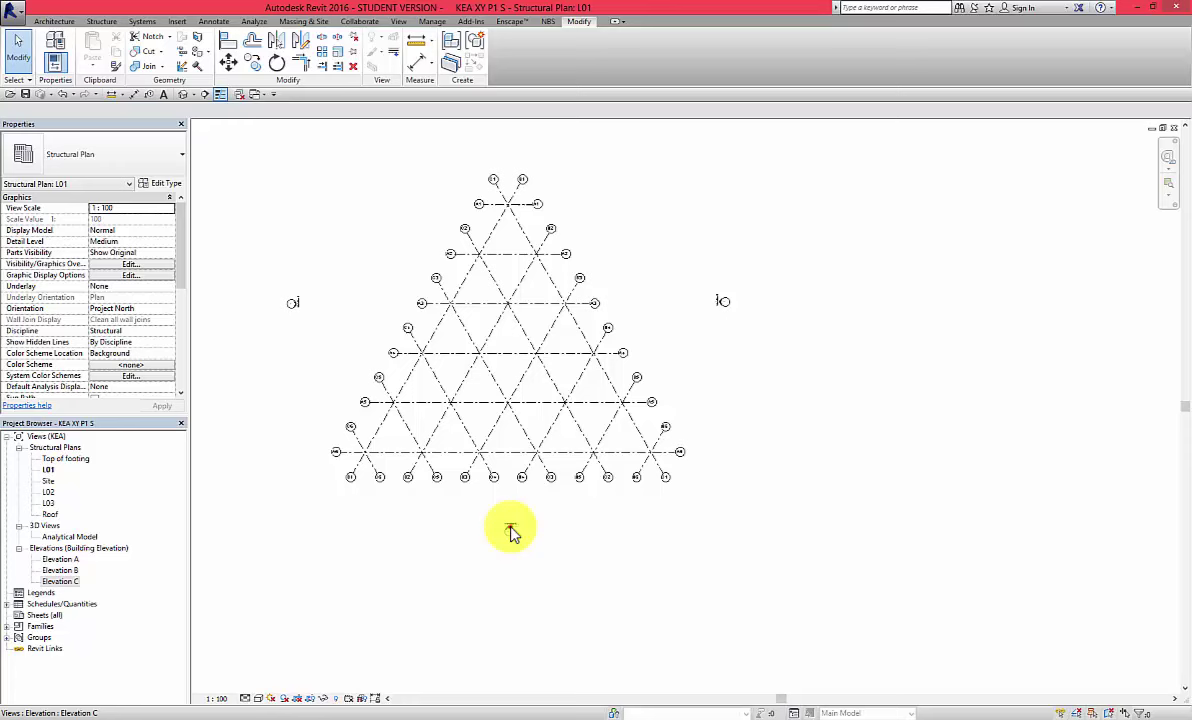
left_click(511, 529)
left_click_drag(513, 124, 516, 139)
scroll(705, 495, "down", 2)
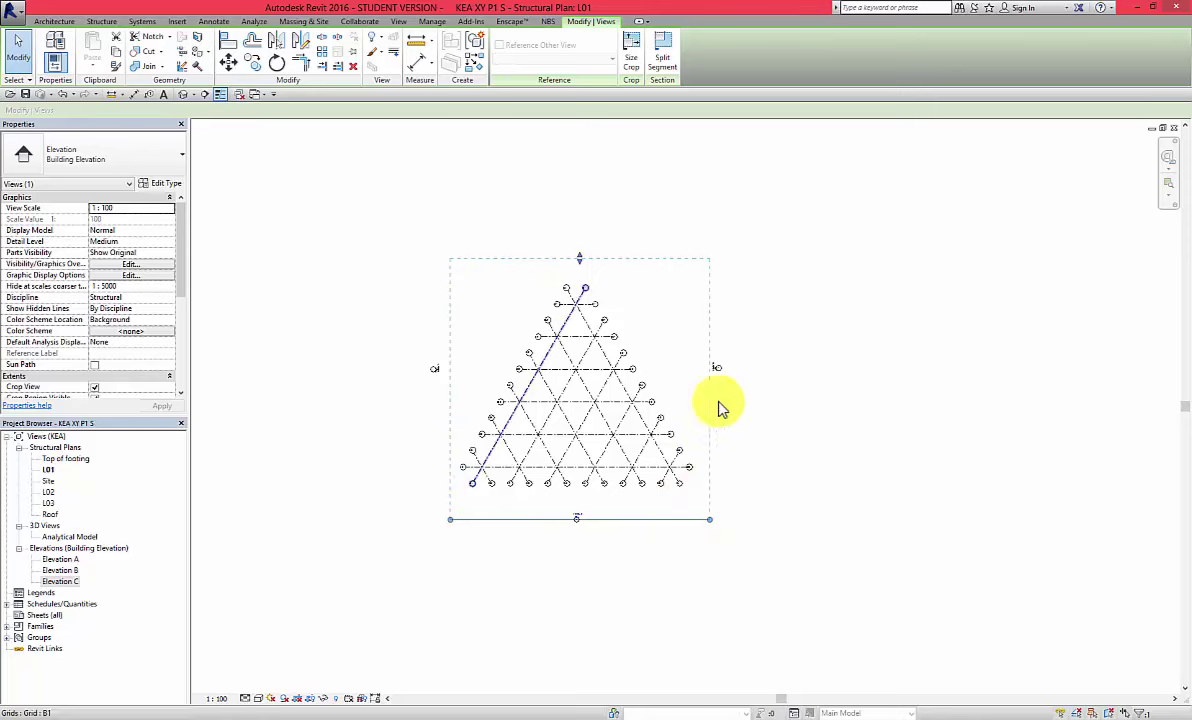
Deselect Elevation C and open the Elevation A view from its marker in the plan.
left_click(411, 296)
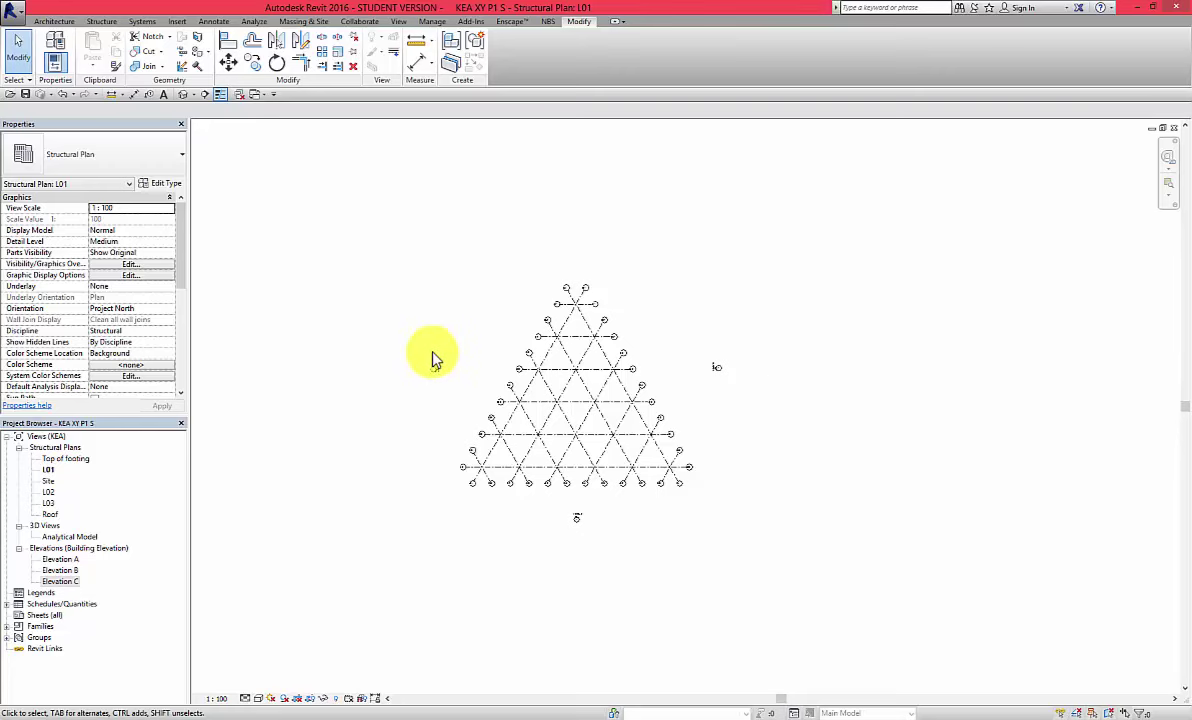
scroll(432, 360, "up", 3)
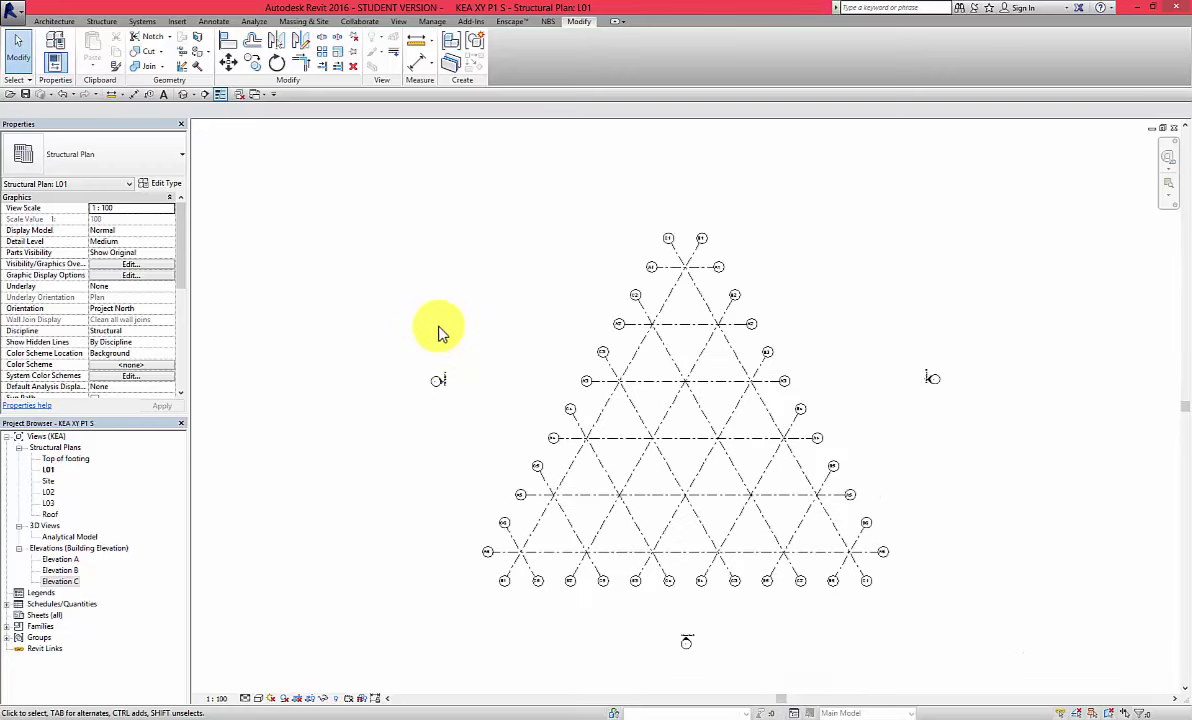
double_click(440, 384)
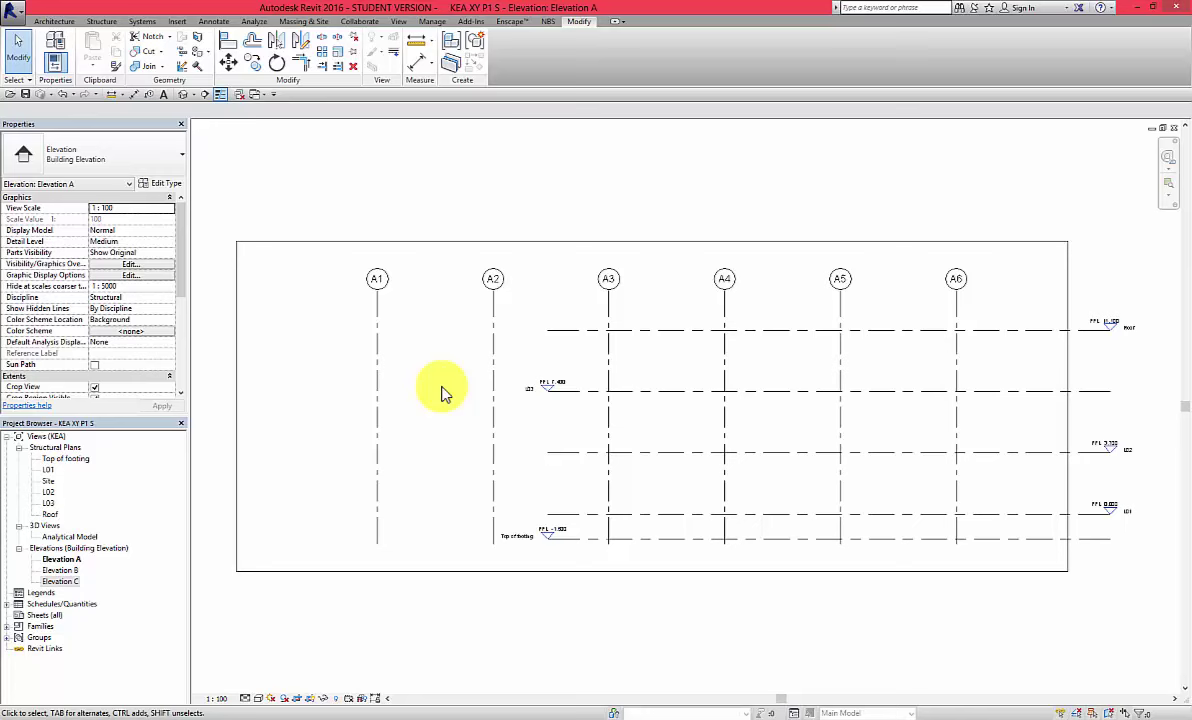
Check grid line A2 in Elevation A against the levels and return to the L01 structural plan.
left_click(493, 362)
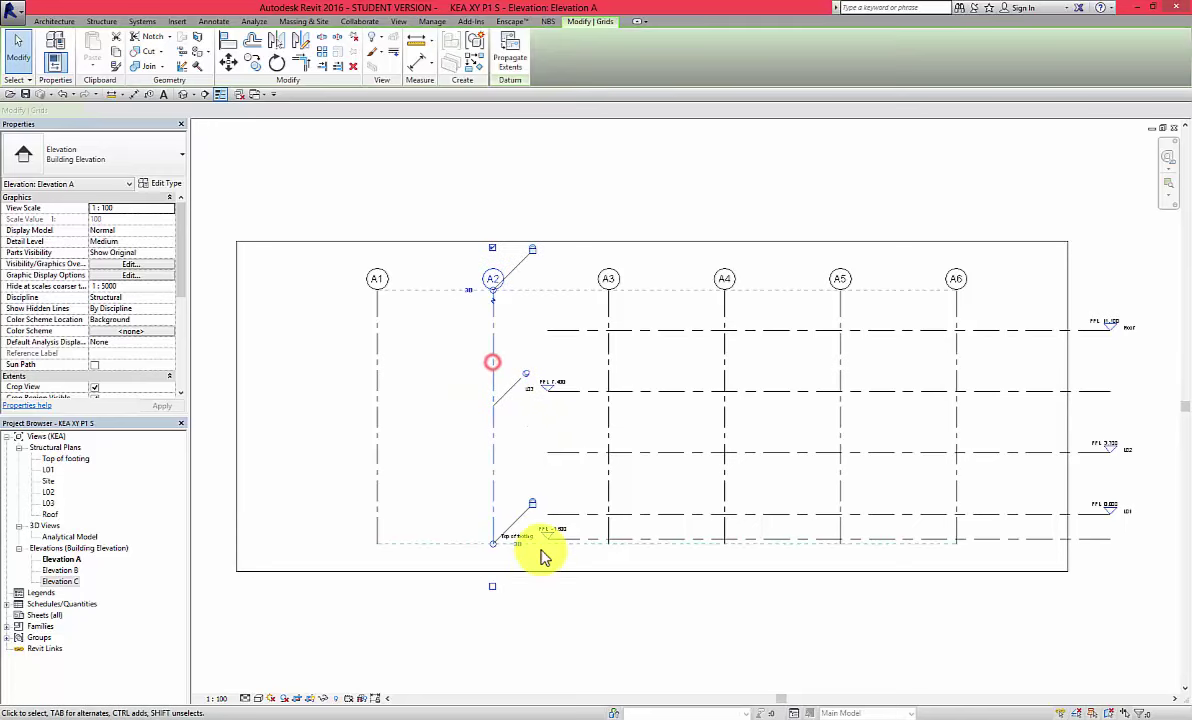
left_click(492, 282)
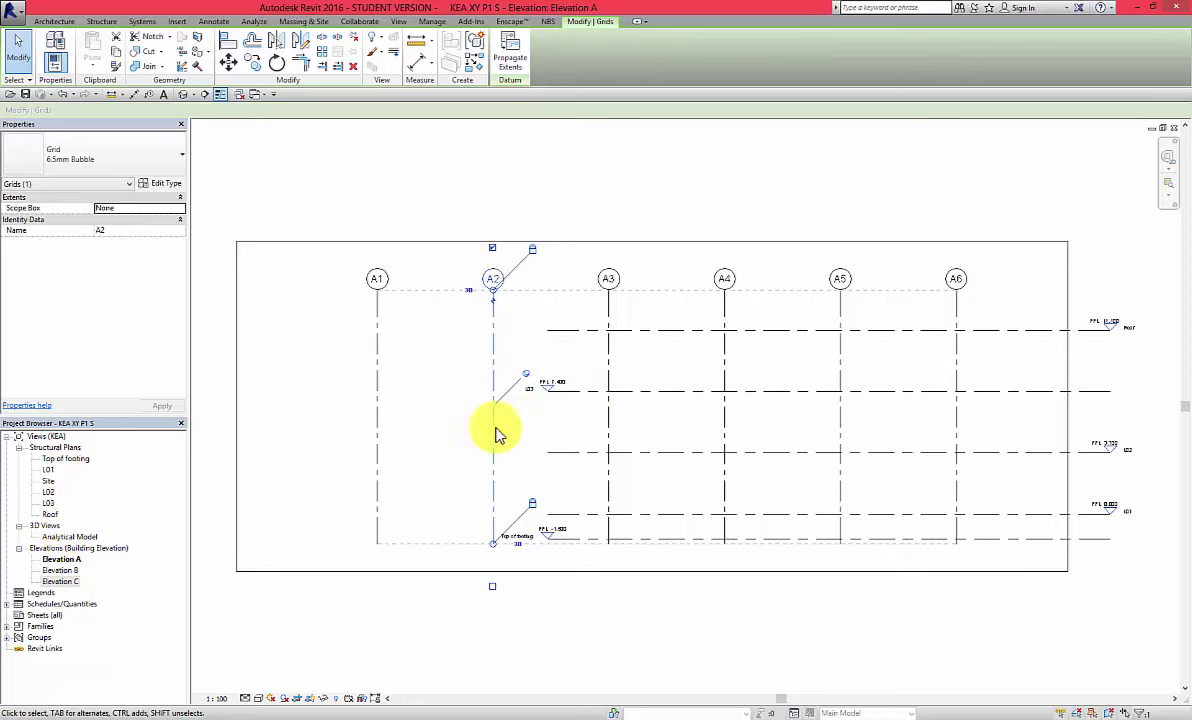
double_click(48, 470)
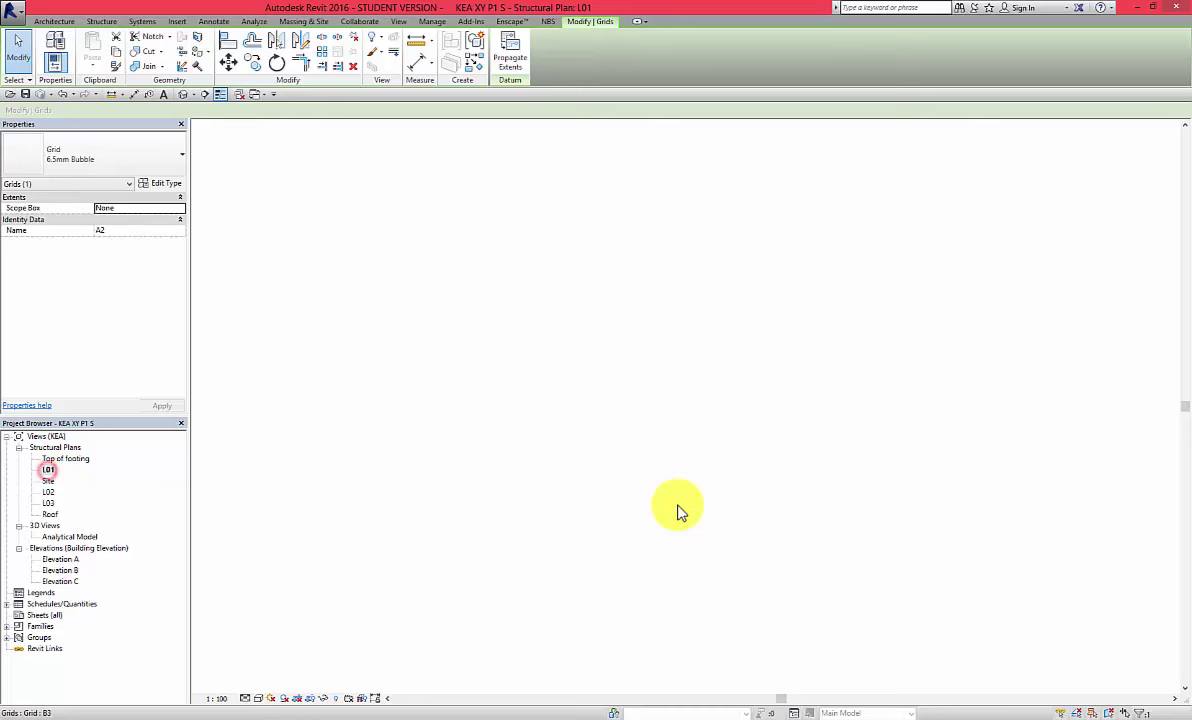
left_click(468, 427)
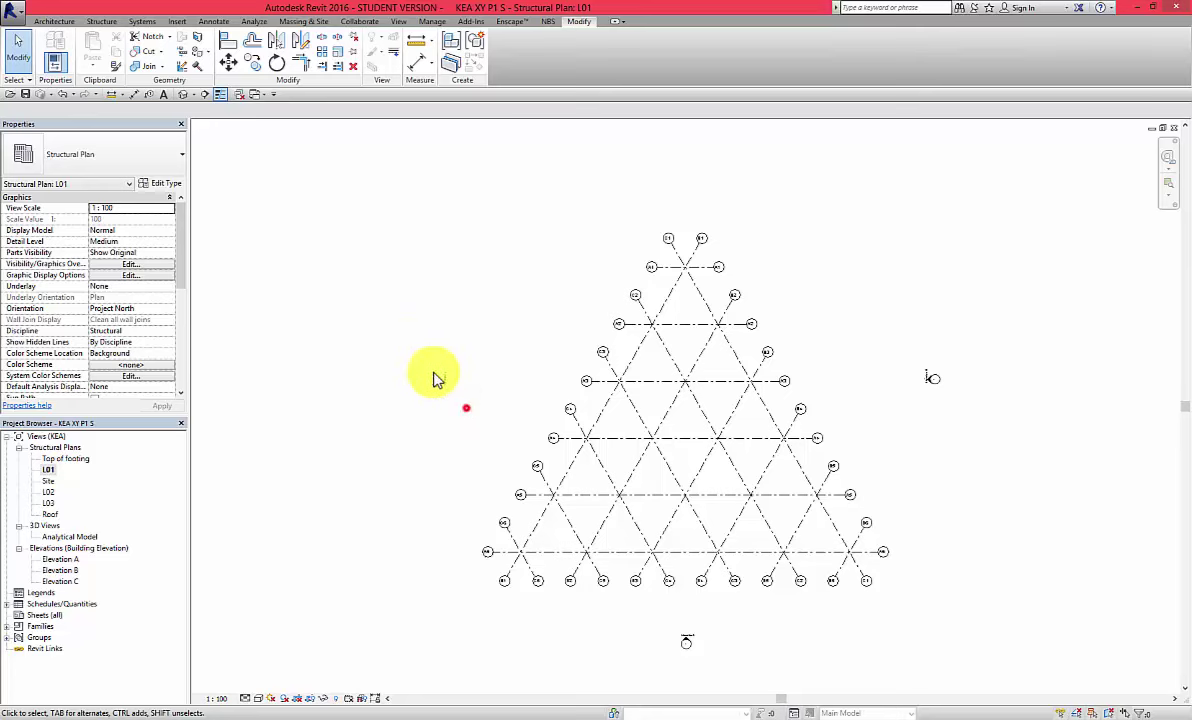
Rotate the whole Elevation A marker, symbol and view arrow together, 30° clockwise to align it with the grid's sloping side.
left_click_drag(404, 338, 463, 416)
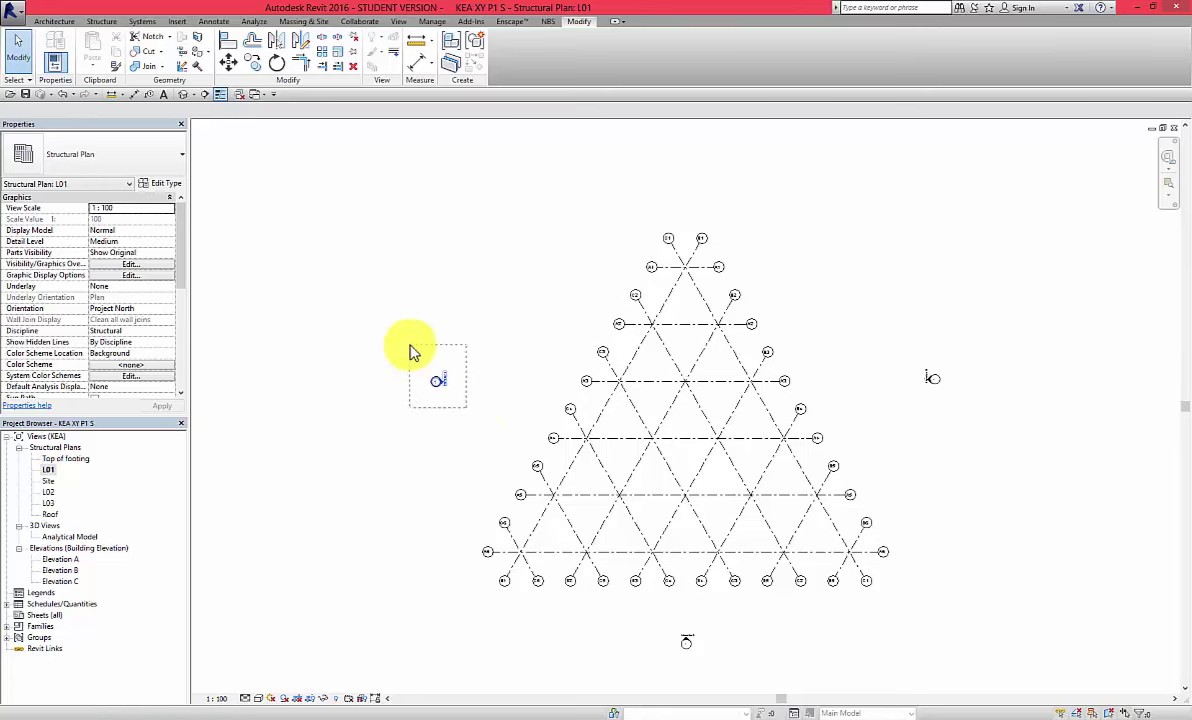
left_click_drag(410, 352, 418, 354)
left_click_drag(487, 424, 380, 300)
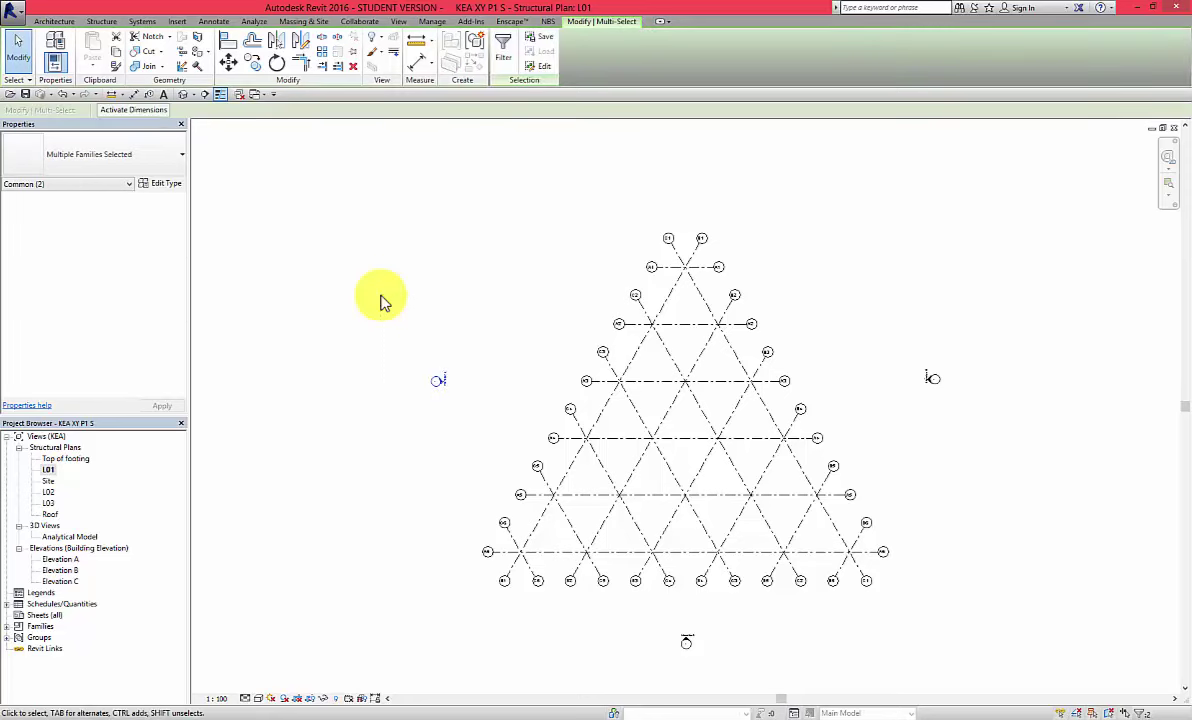
left_click(277, 66)
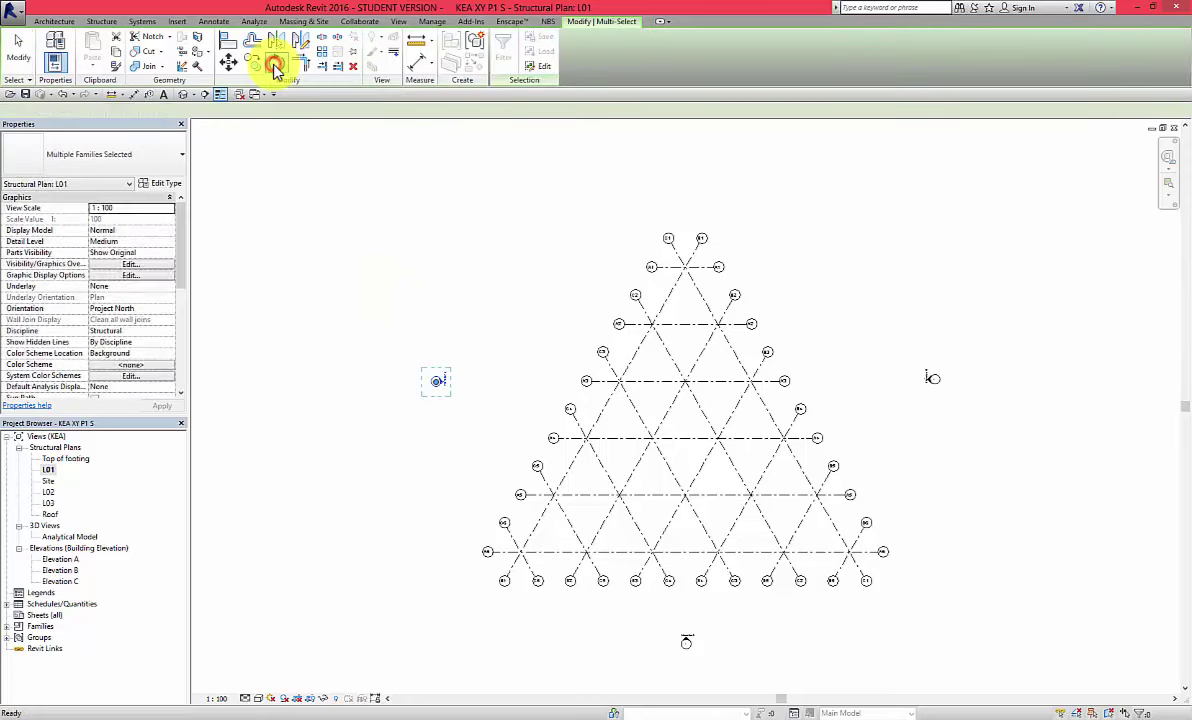
left_click(437, 312)
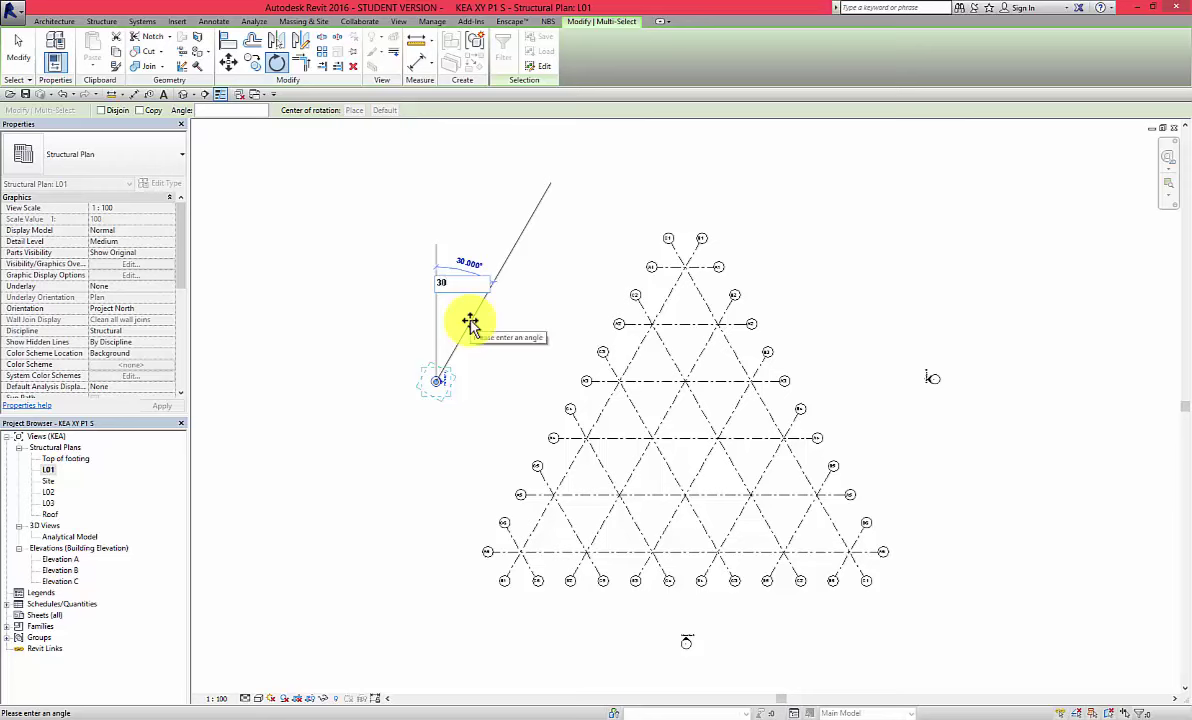
key("Return")
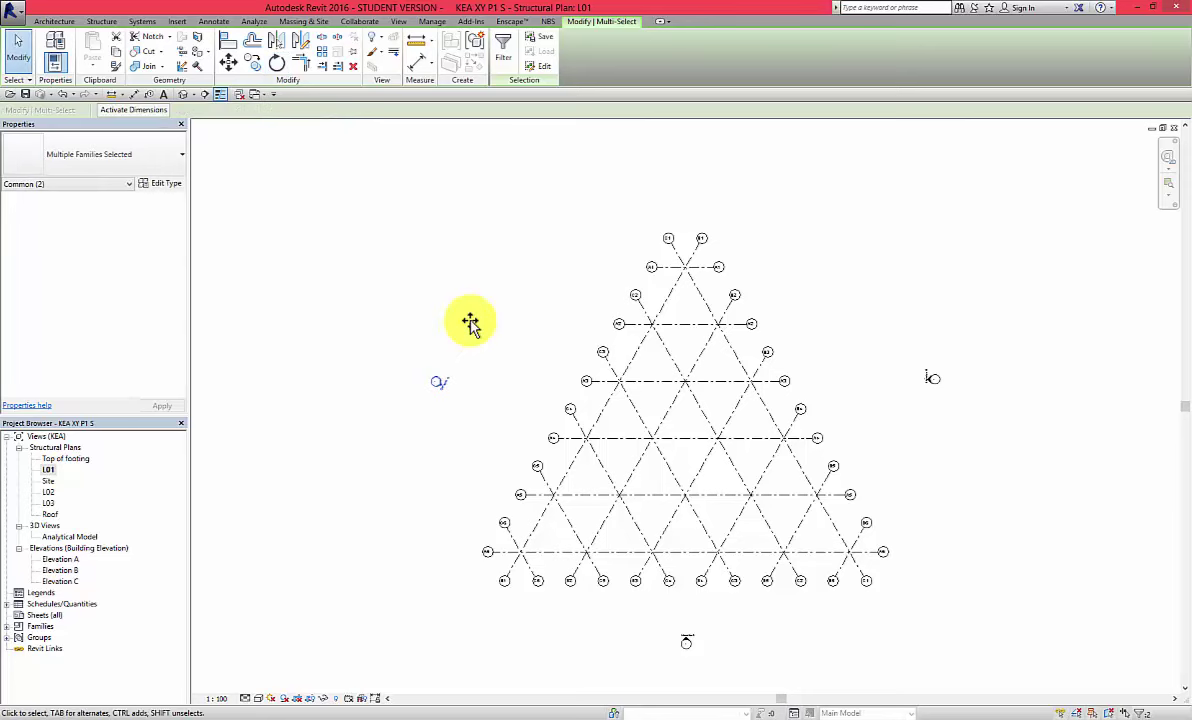
Rotate the whole Elevation B marker 30° counterclockwise to align it with the opposite sloping side of the grid.
left_click(985, 422)
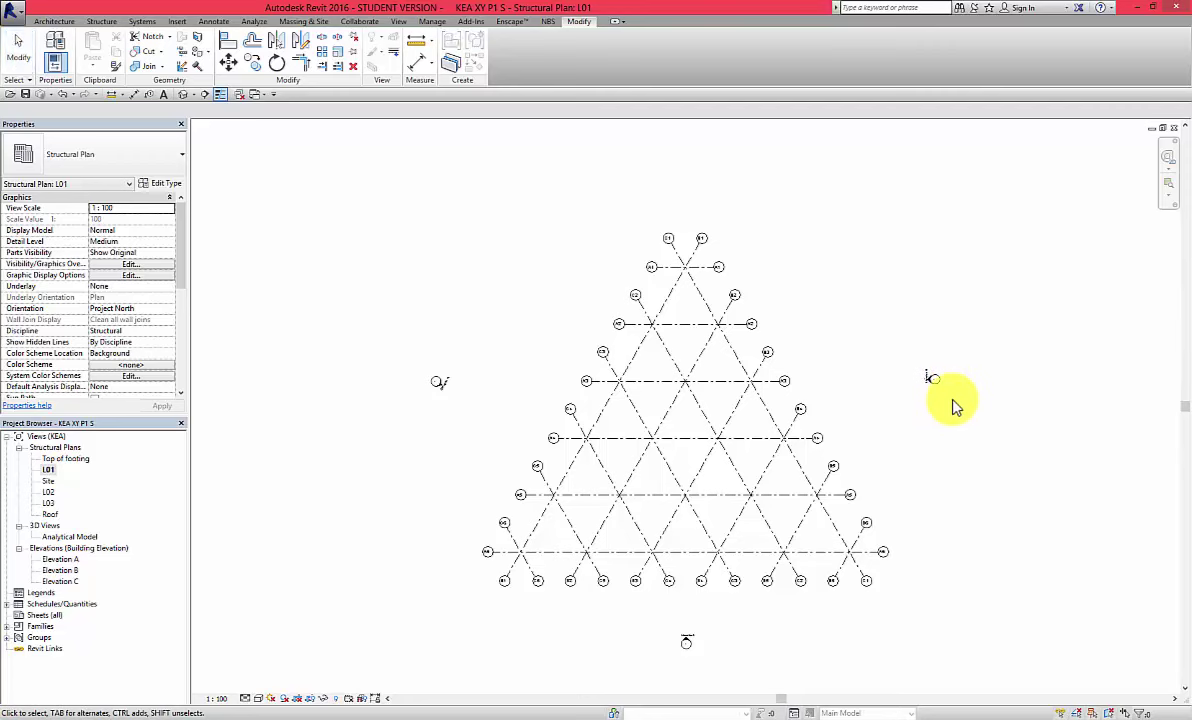
left_click_drag(968, 405, 883, 312)
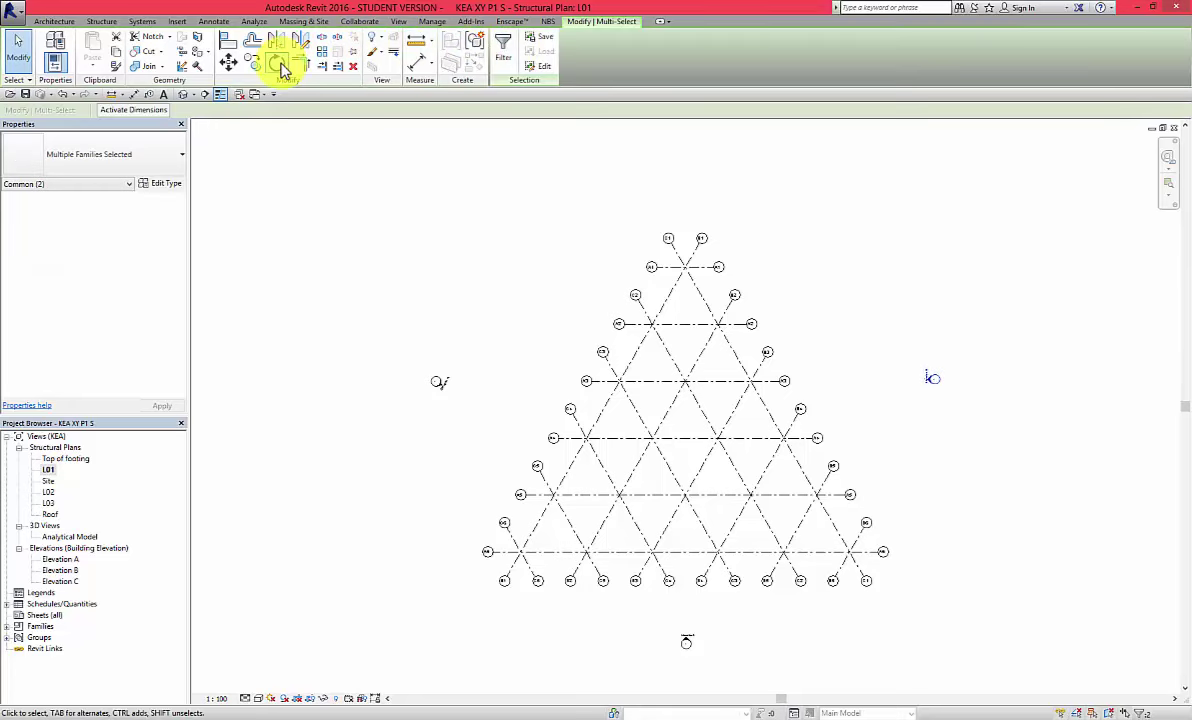
left_click(277, 62)
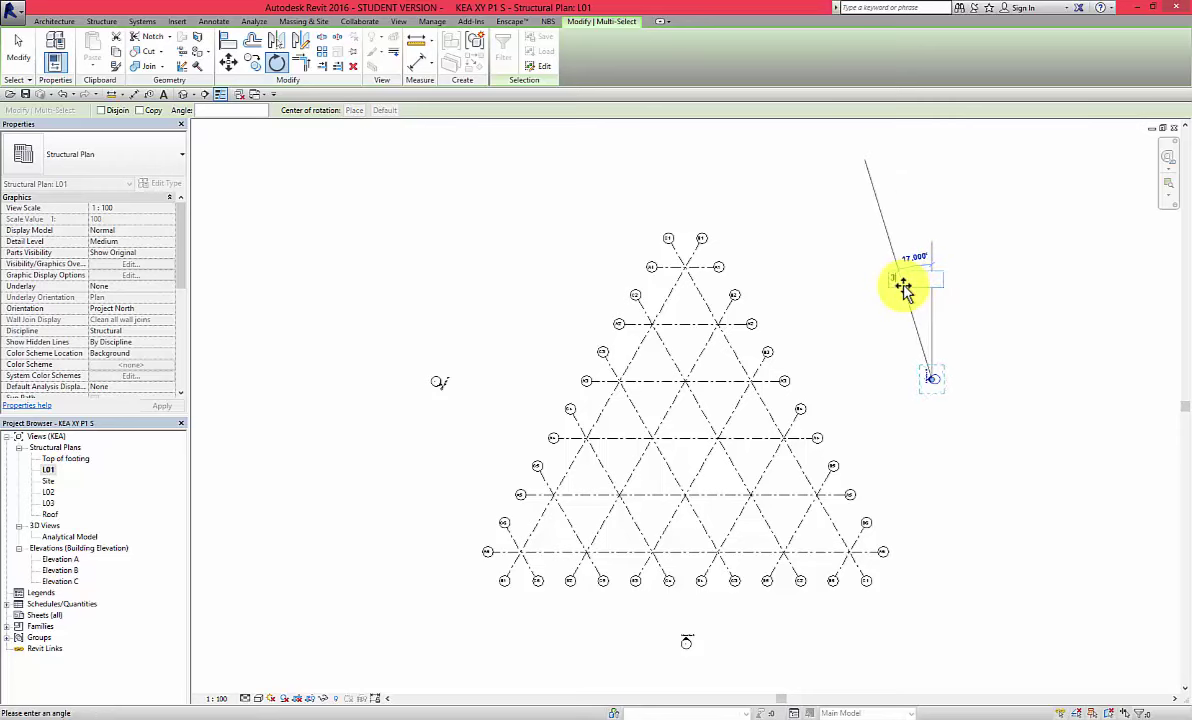
left_click(903, 288)
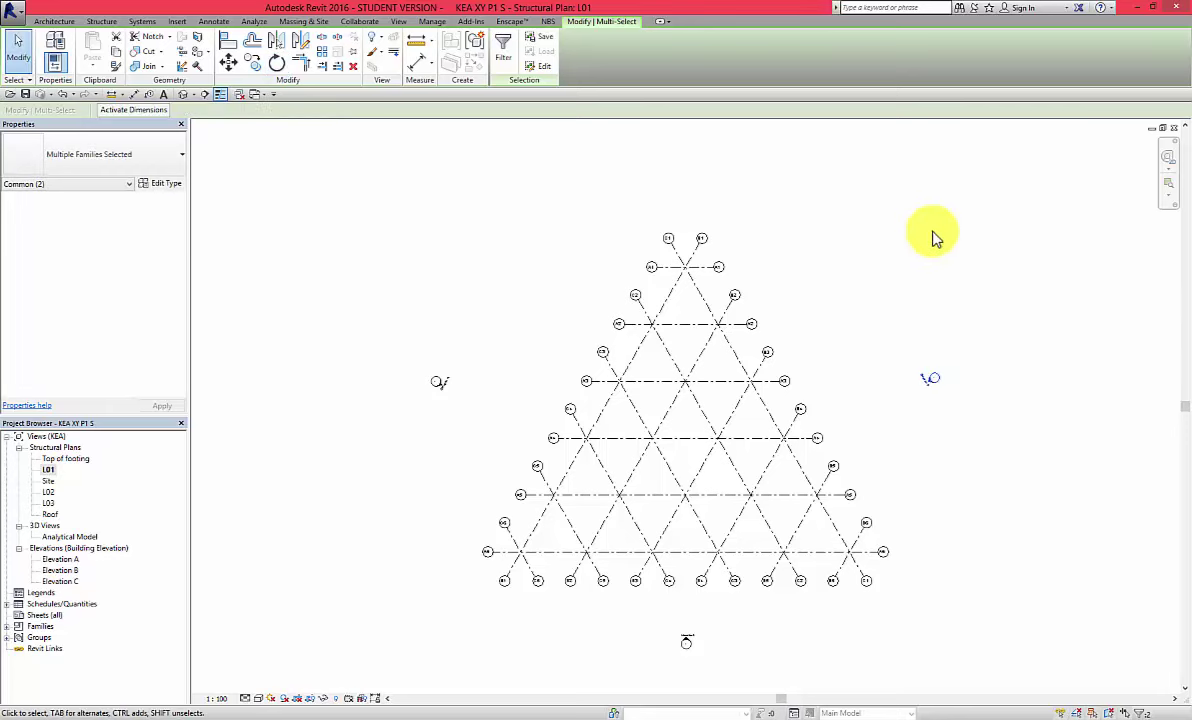
Move the rotated Elevation B and Elevation A markers closer to their sloping sides of the triangular grid.
left_click(1083, 410)
mouse_move(1027, 404)
left_mouse_down()
mouse_move(897, 338)
mouse_move(866, 370)
left_mouse_up()
left_click(931, 376)
mouse_move(497, 418)
left_mouse_down()
mouse_move(404, 354)
mouse_move(415, 370)
mouse_move(533, 365)
left_mouse_up()
left_click(551, 292)
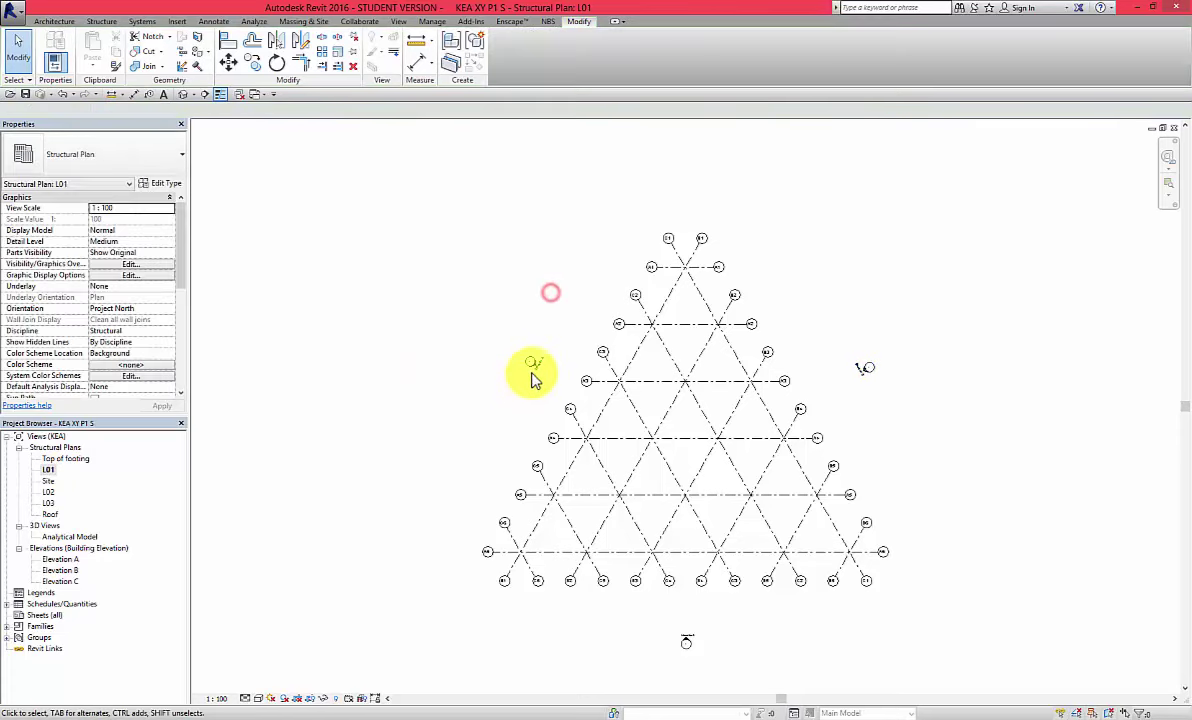
Extend Elevation A's far clip line past the grid's opposite corner and lengthen its view line slightly at the apex end.
left_click(533, 370)
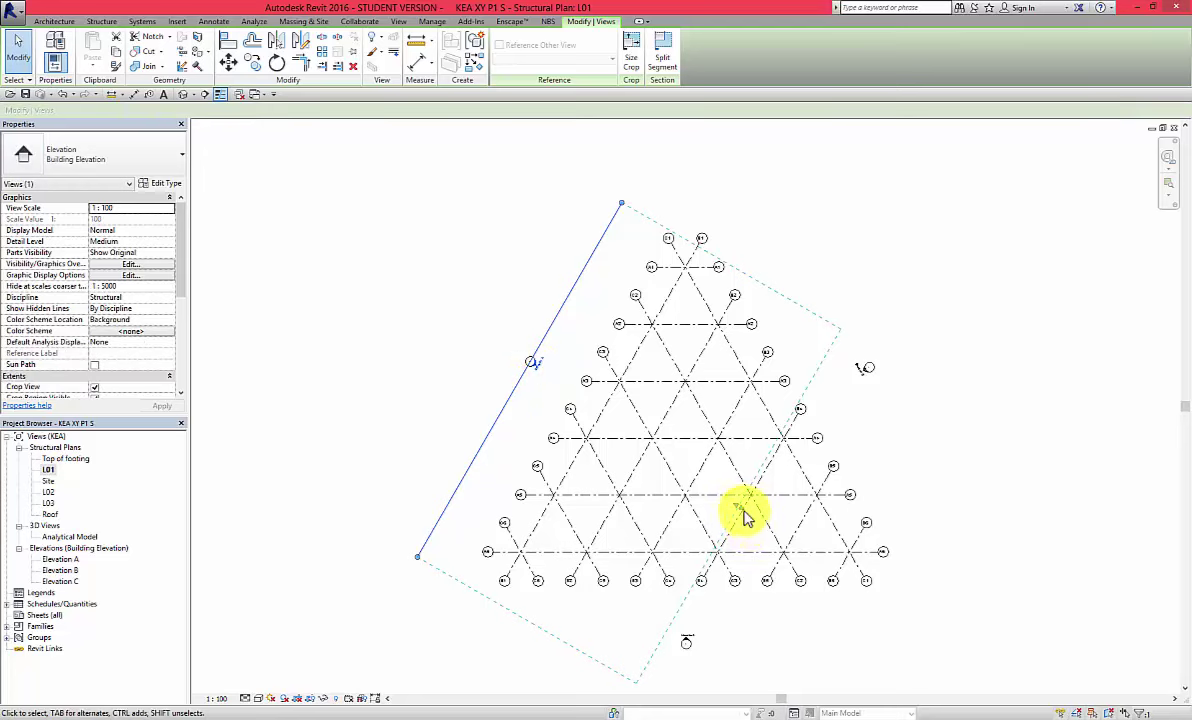
mouse_move(748, 514)
left_mouse_down()
mouse_move(878, 588)
mouse_move(846, 567)
mouse_move(883, 572)
mouse_move(841, 548)
mouse_move(898, 586)
left_mouse_up()
scroll(665, 394, "down", 2)
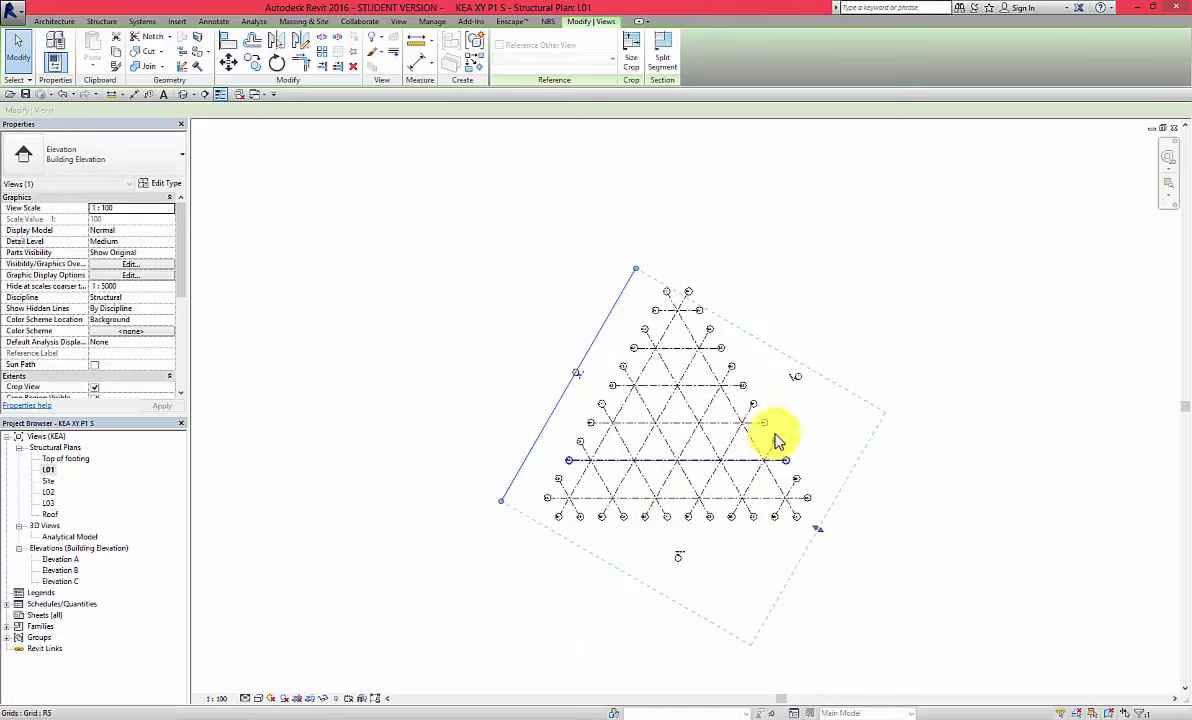
left_click(637, 270)
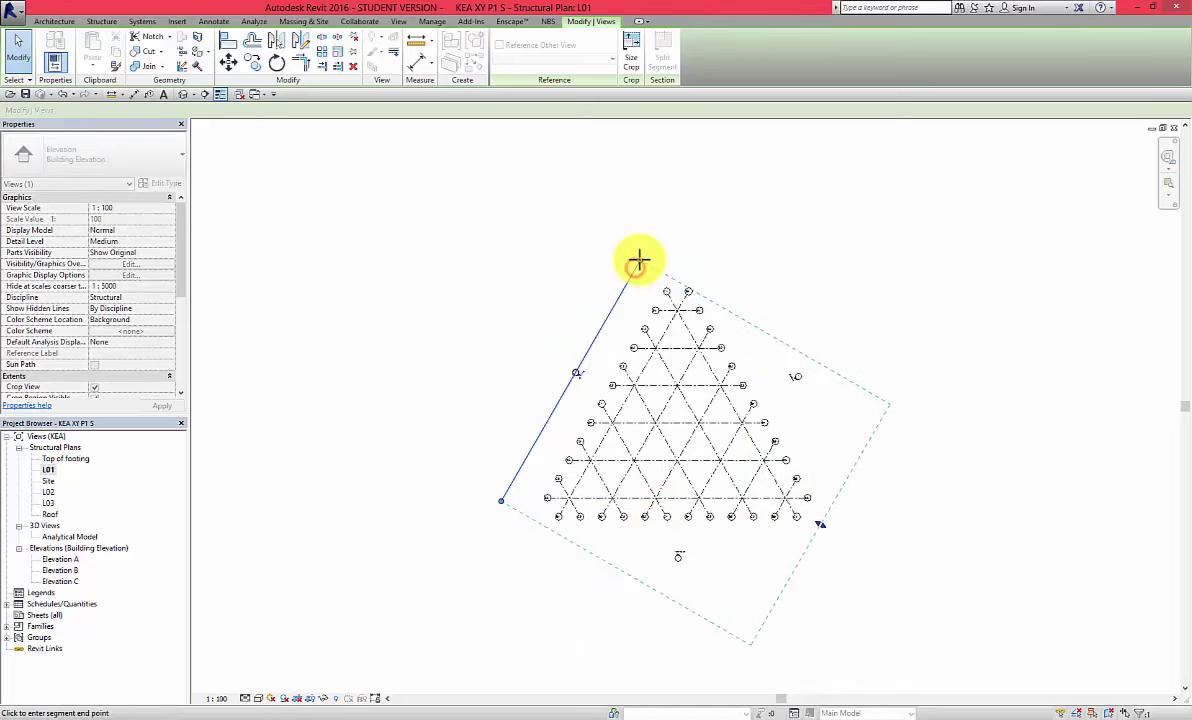
Extend Elevation B's far clip past the grid's opposite corner, lengthen its view line at the apex end and shorten the base end.
left_click(796, 380)
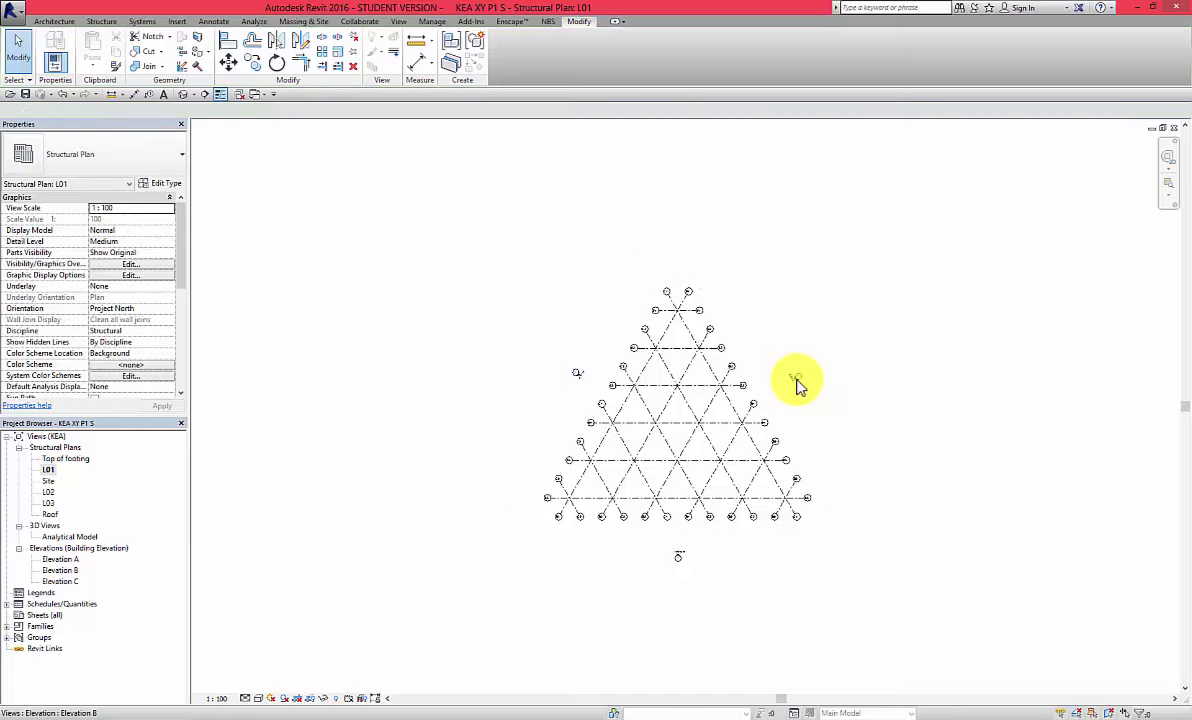
left_click_drag(684, 470, 558, 520)
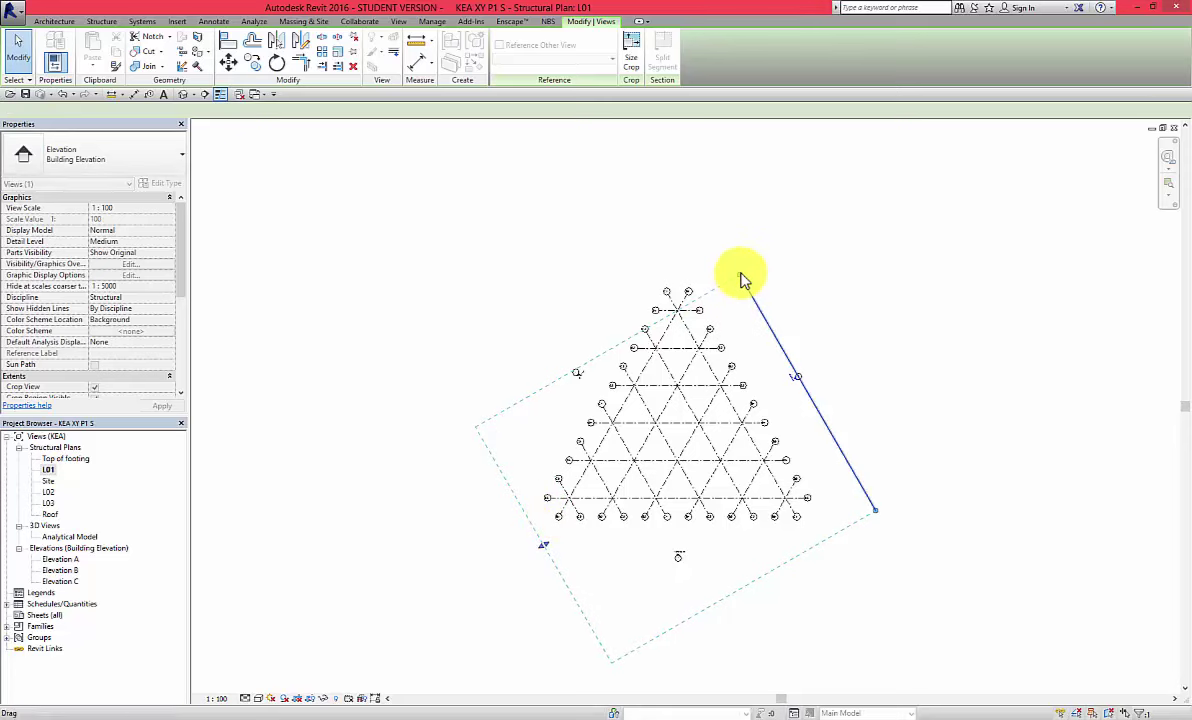
left_click_drag(741, 278, 733, 259)
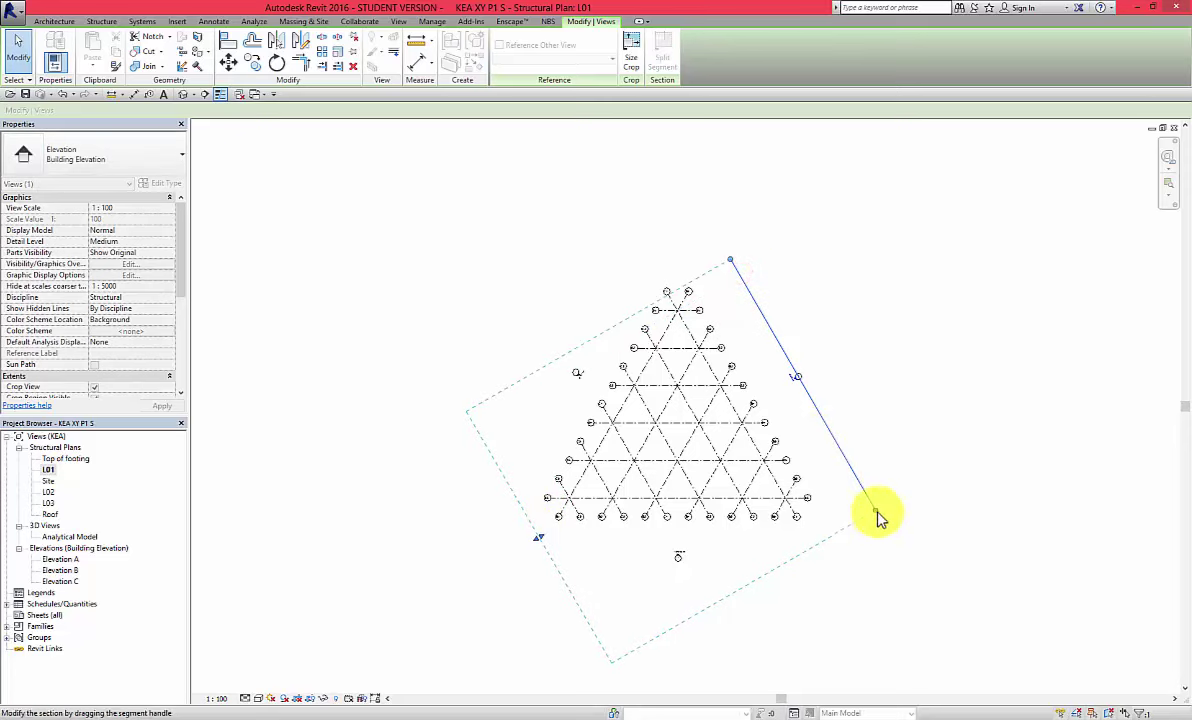
left_click_drag(878, 513, 870, 497)
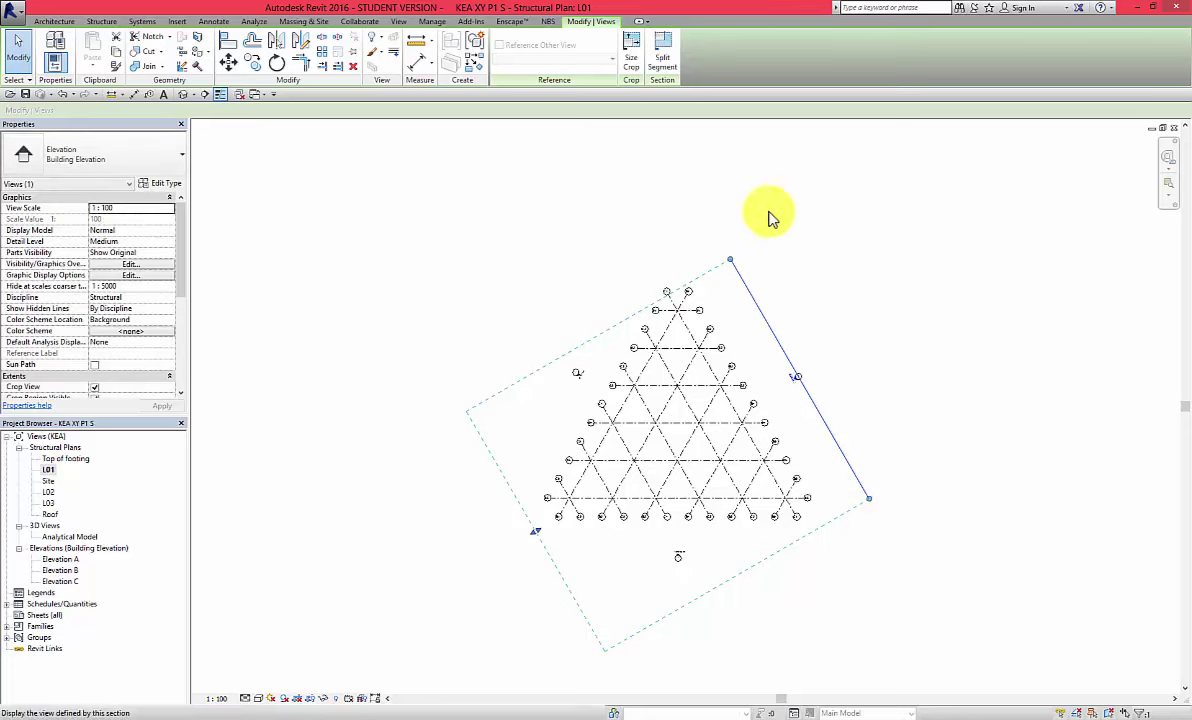
left_click_drag(730, 259, 726, 253)
left_click(867, 365)
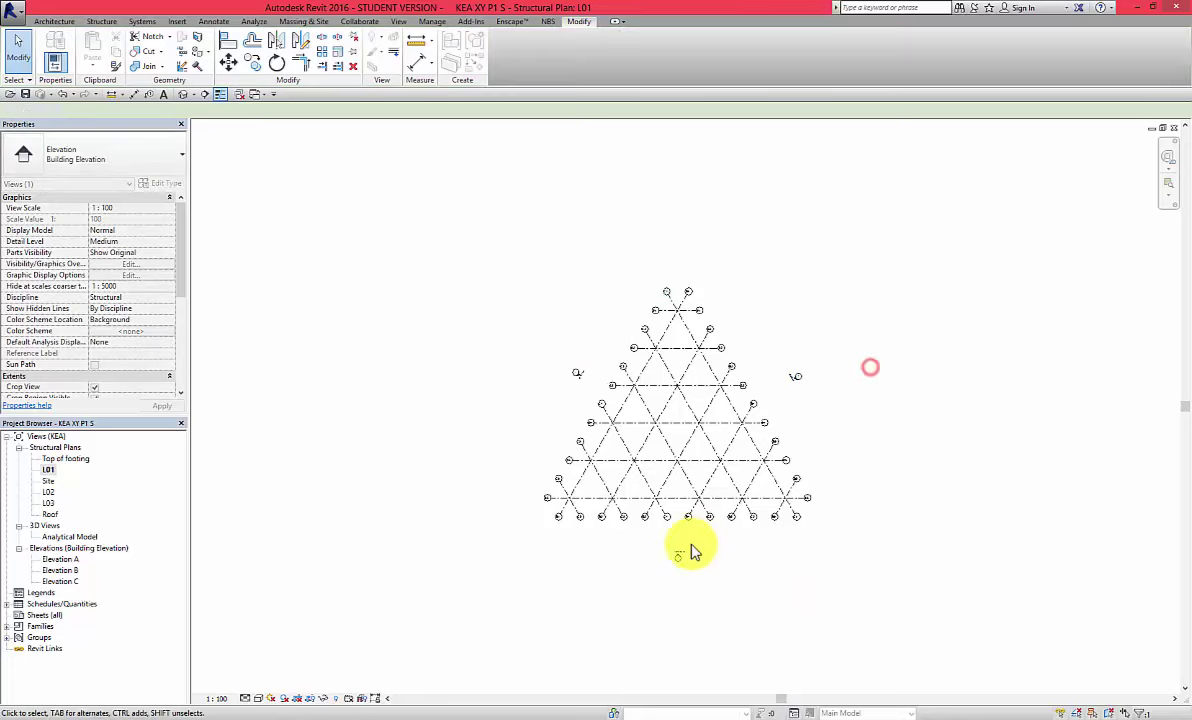
Check Elevation C's view line and far clip extents around the grid, and leave all elevation markers deselected.
scroll(678, 562, "up", 1)
left_click(678, 559)
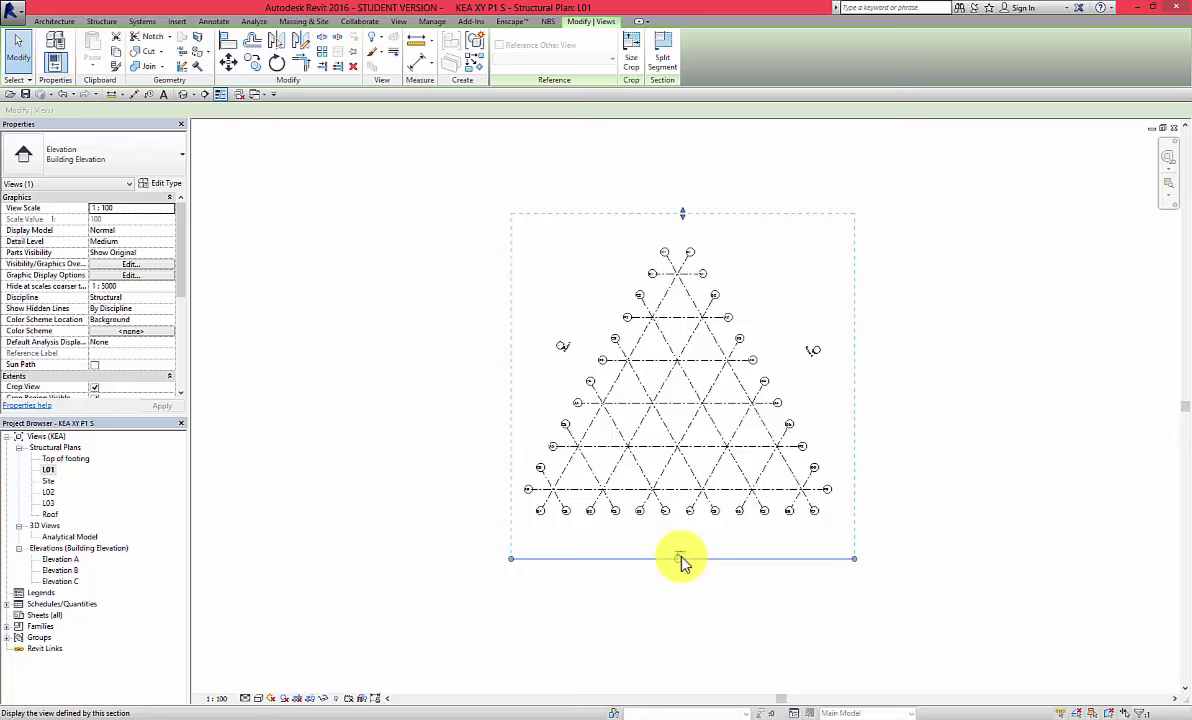
left_click(434, 500)
left_click(563, 347)
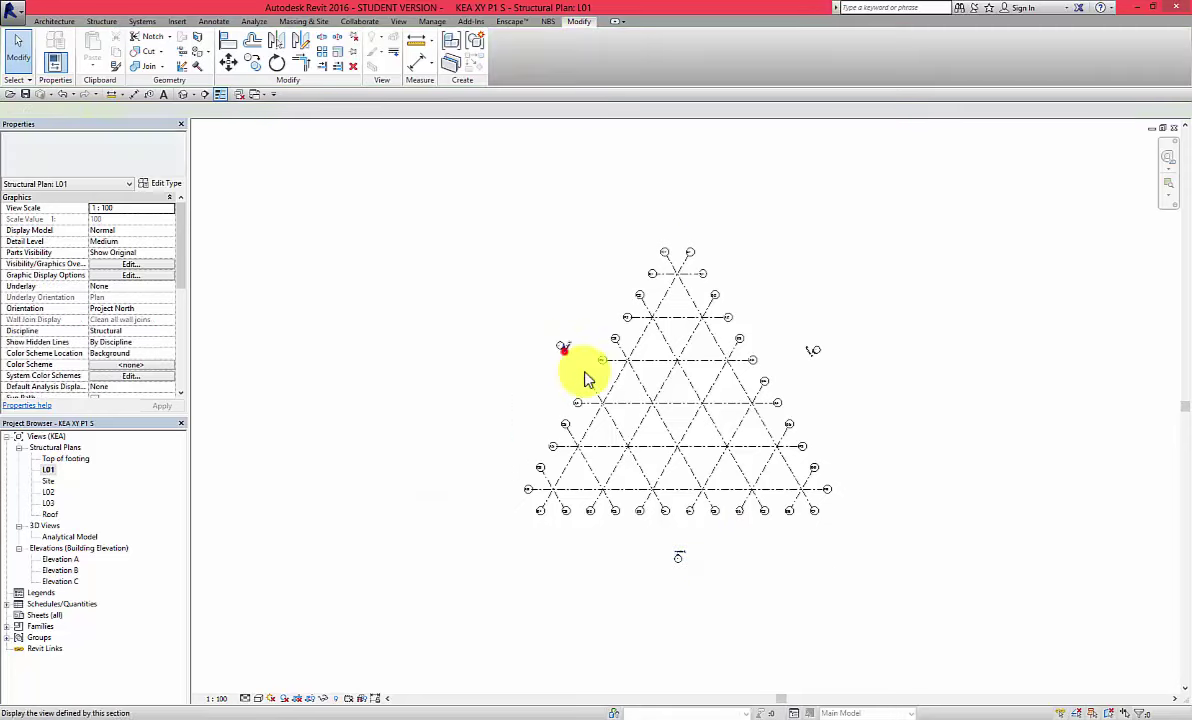
left_click(459, 363)
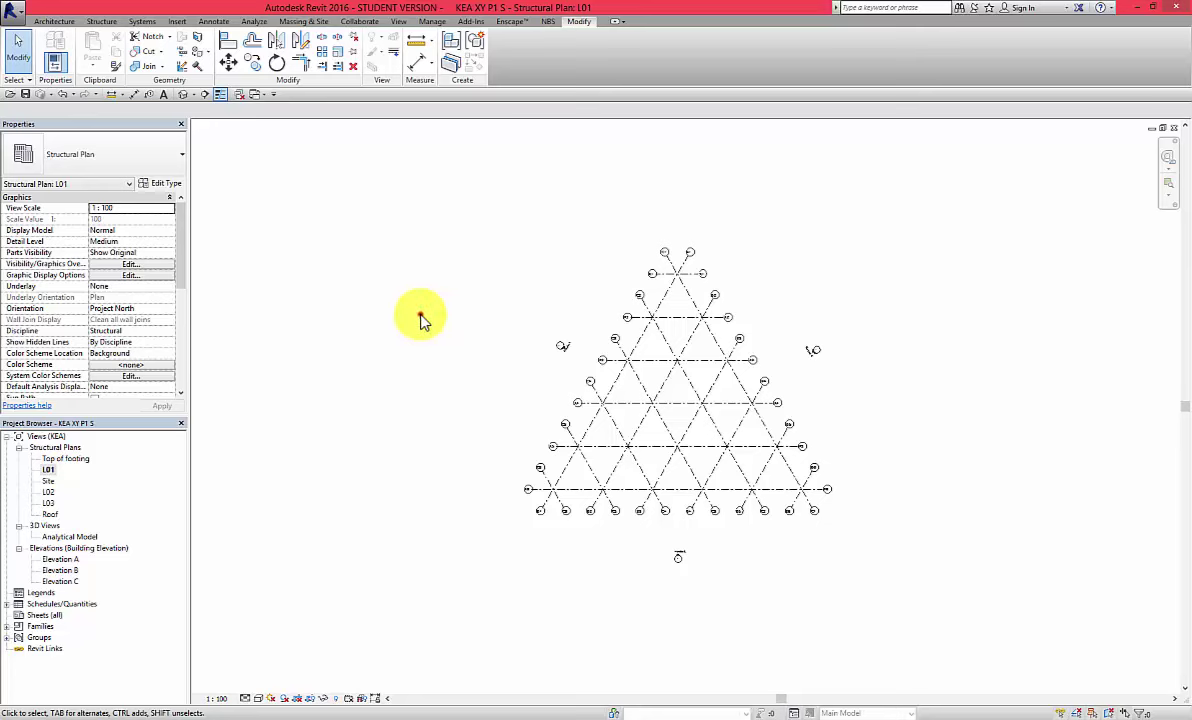
left_click(421, 314)
left_click(506, 385)
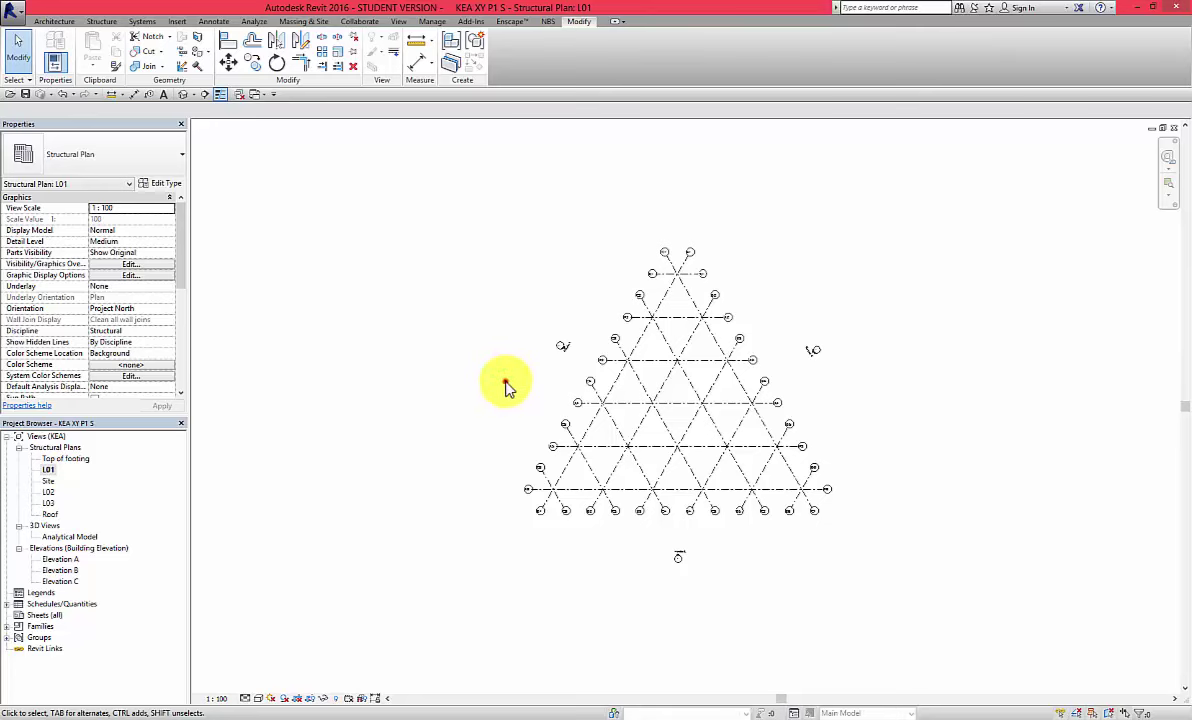